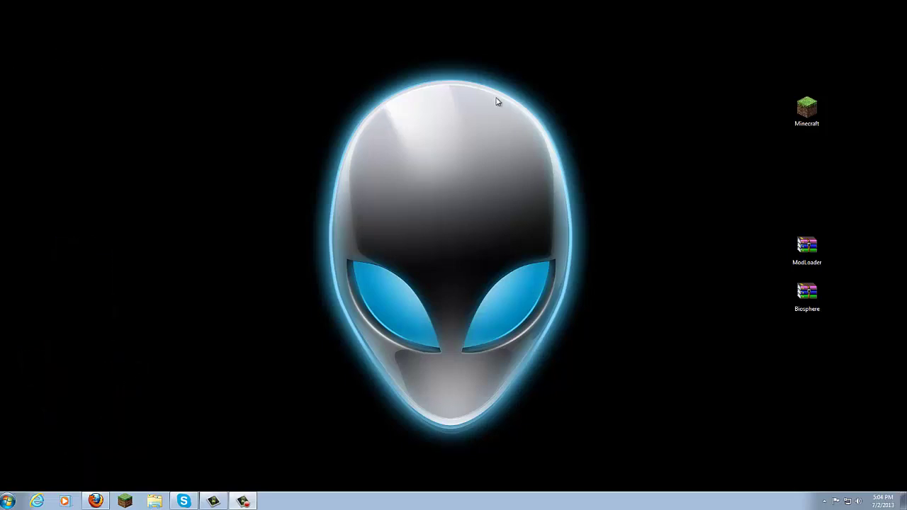
Check the Minecraft shortcut and the ModLoader and Biosphere archives on the desktop
click(812, 114)
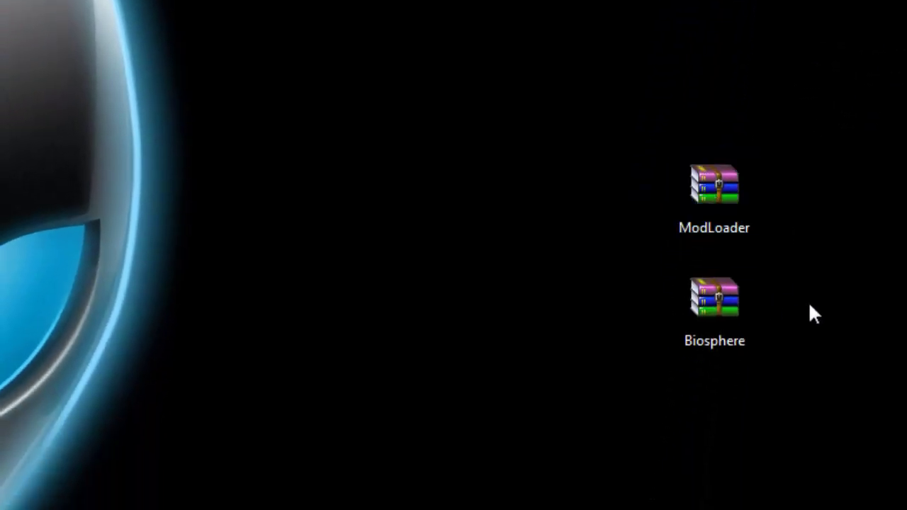
click(721, 206)
key(Down)
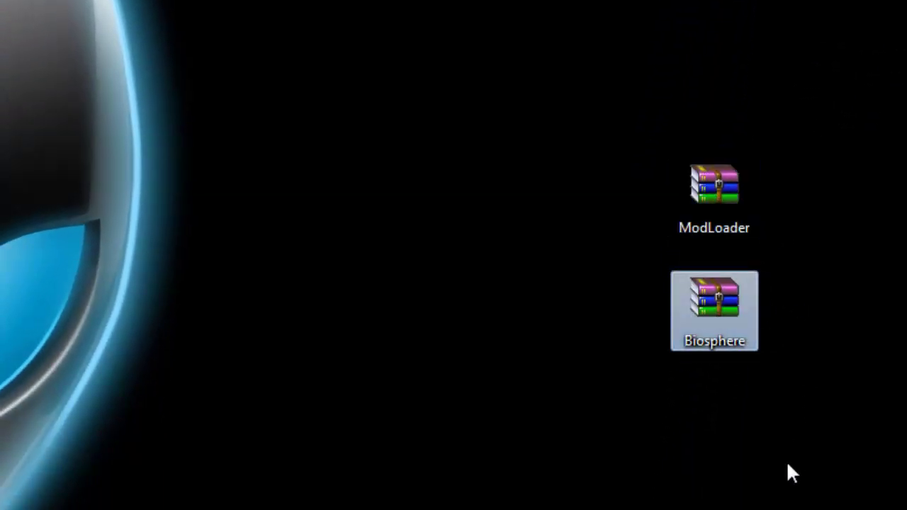
click(792, 474)
click(742, 206)
key(Down)
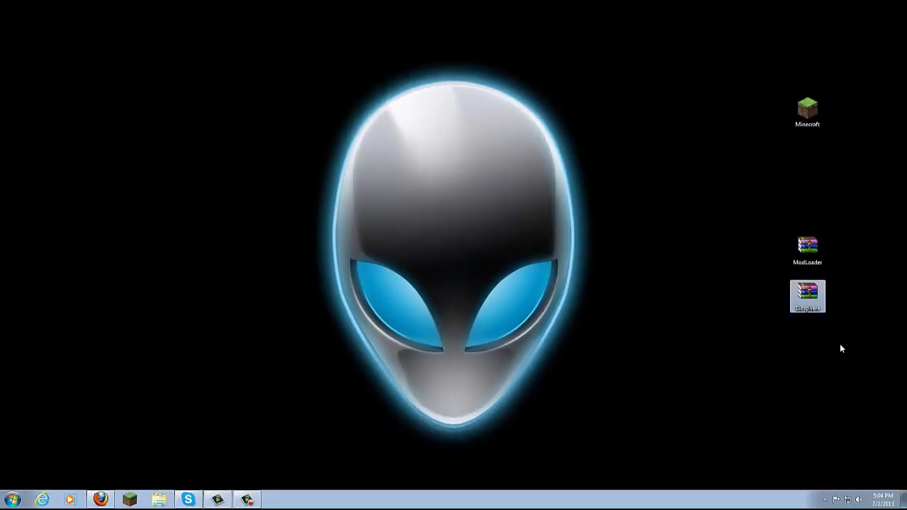
click(841, 346)
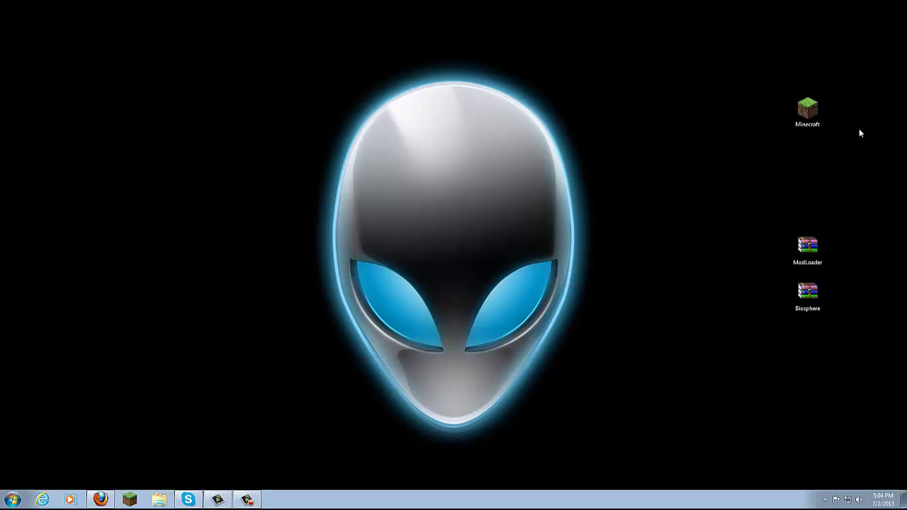
key(m)
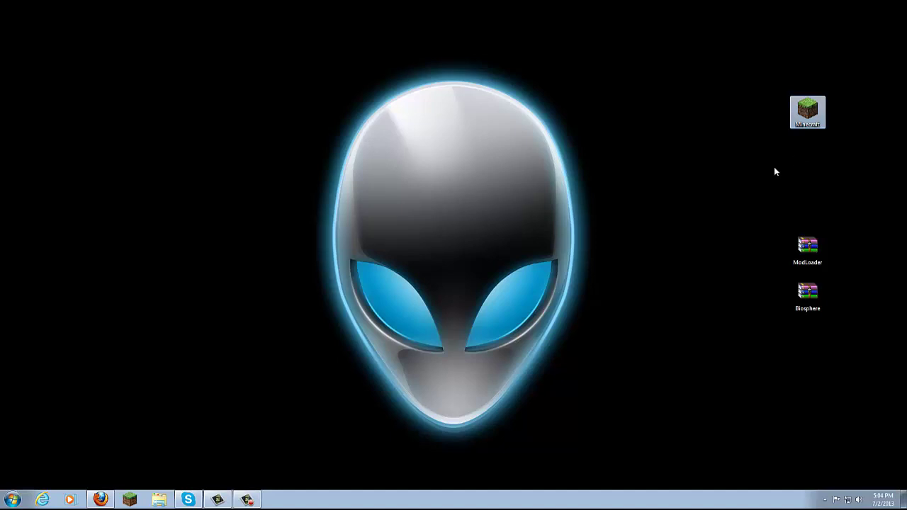
click(756, 169)
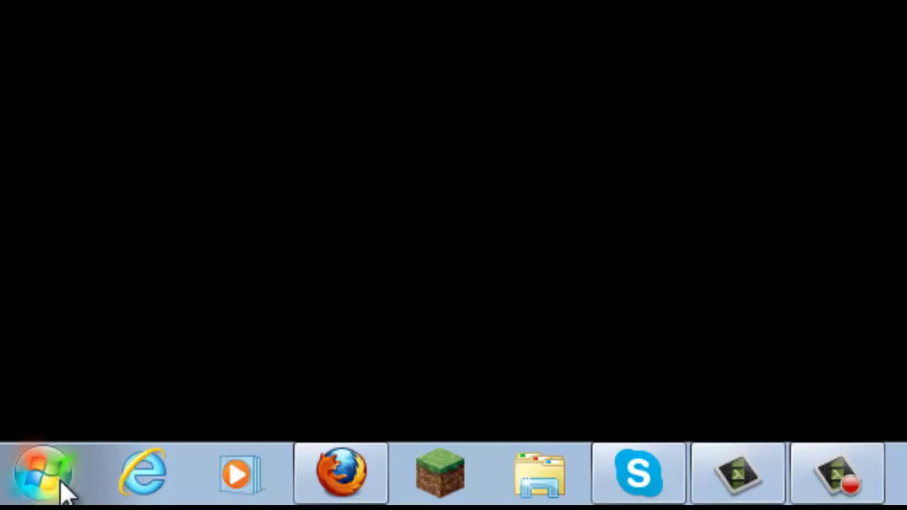
Search %appdata% from the Start menu and open the Roaming folder
click(62, 473)
text(%)
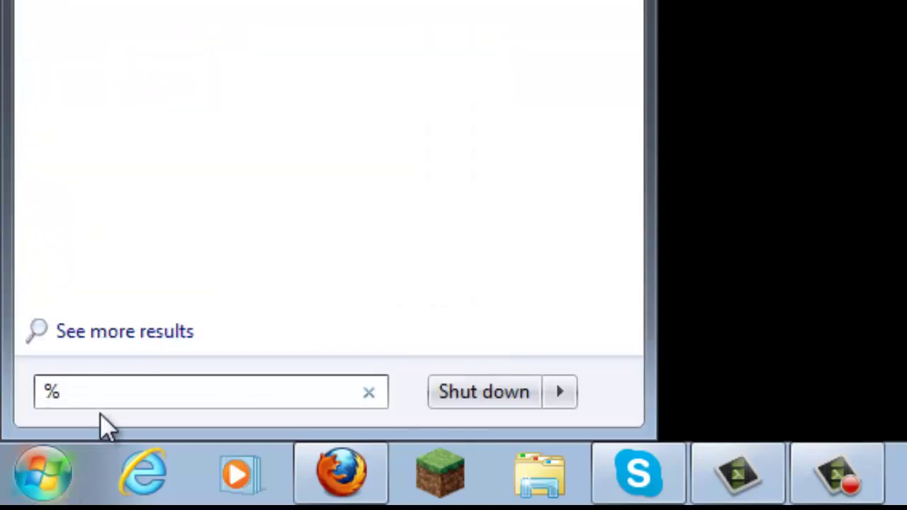
text(appdaat%)
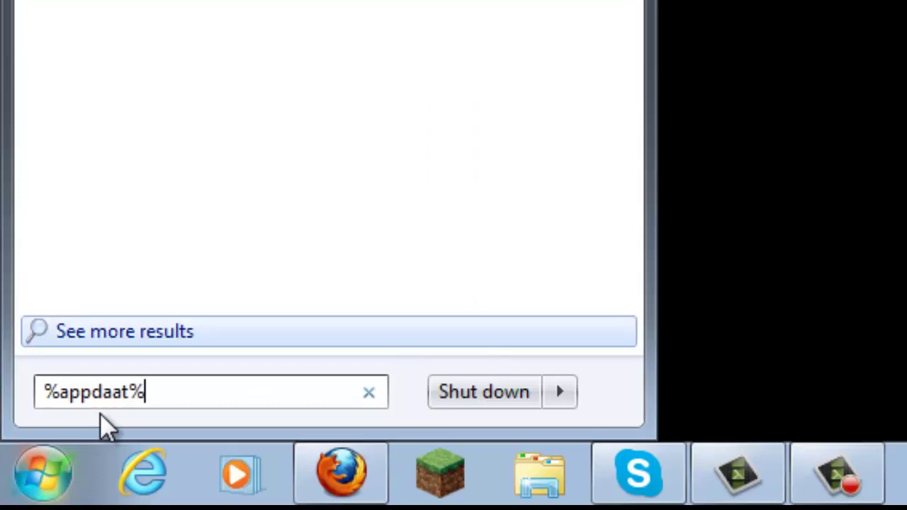
key(BackSpace)
key(BackSpace)
key(BackSpace)
text(ta%)
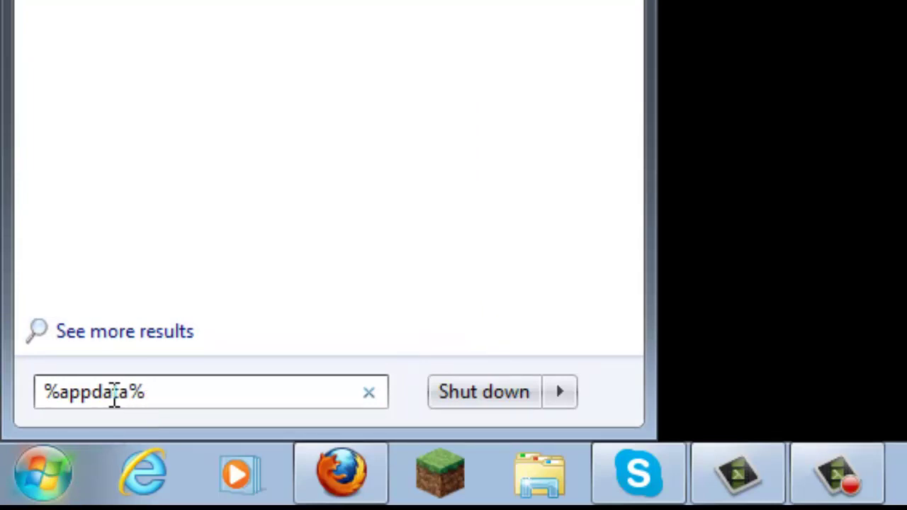
key(Return)
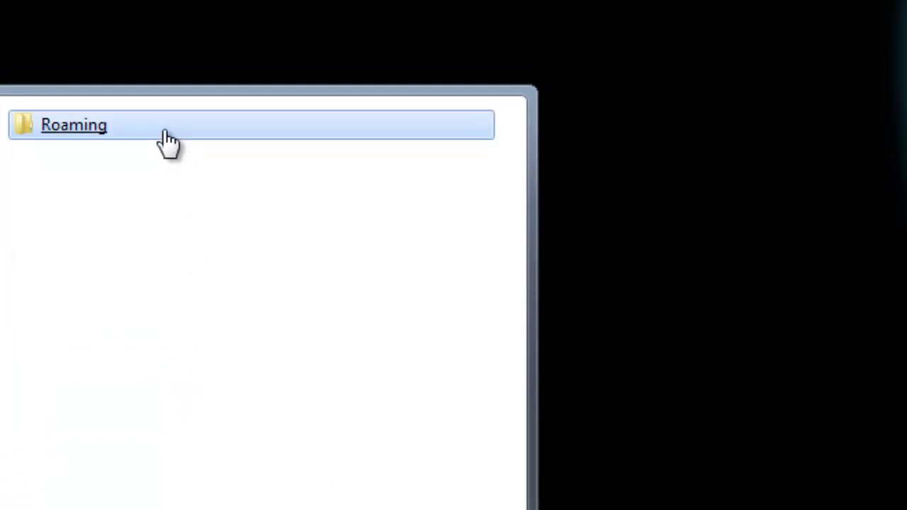
click(168, 142)
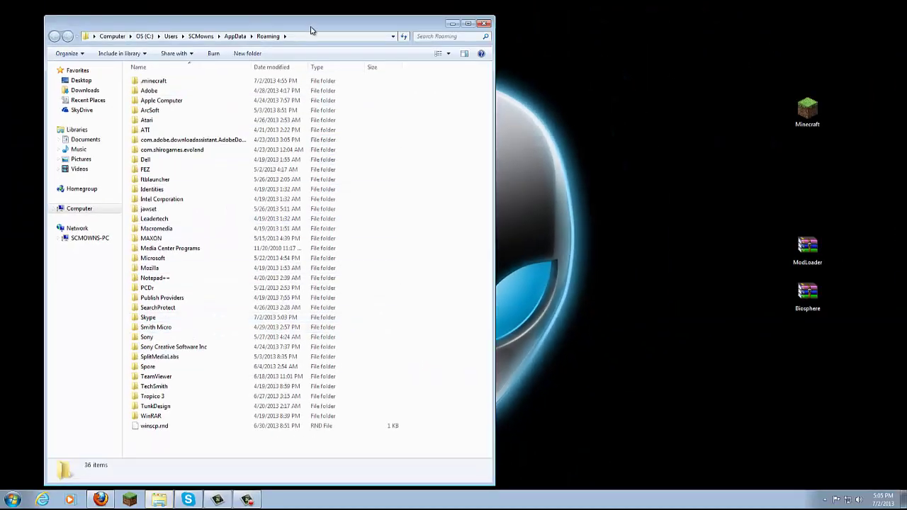
drag(311, 30, 282, 27)
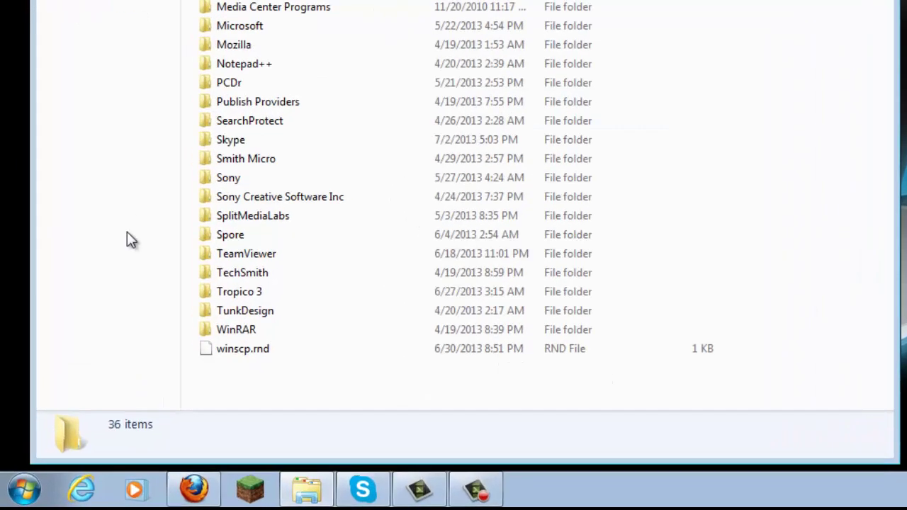
Go to %appdata% through the Explorer address bar and select the .minecraft folder
click(34, 482)
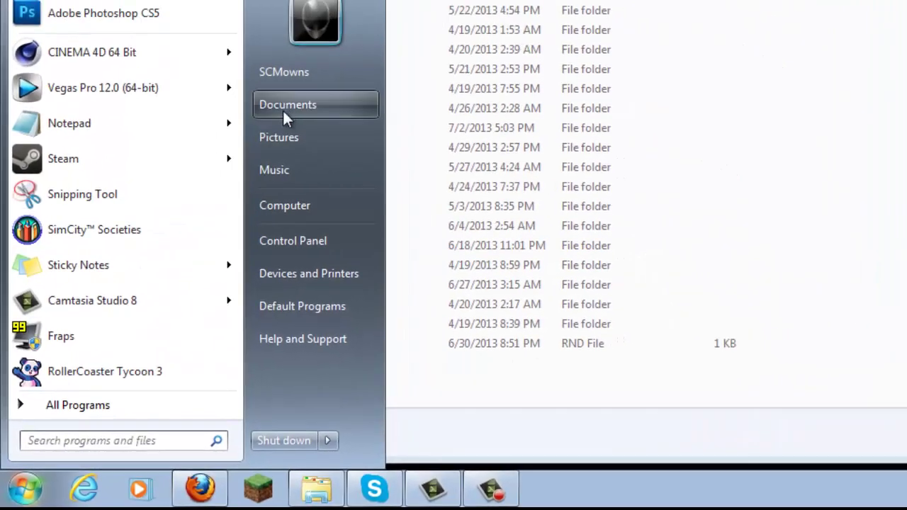
key(Escape)
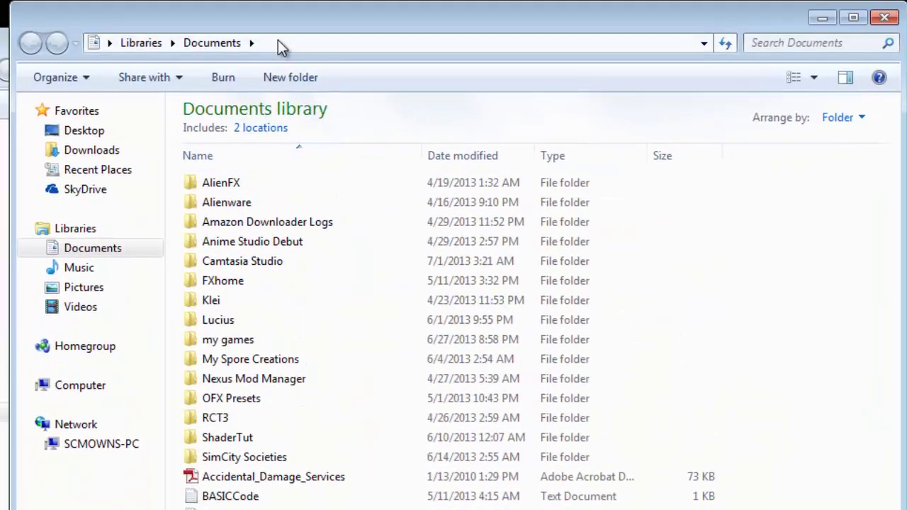
click(279, 41)
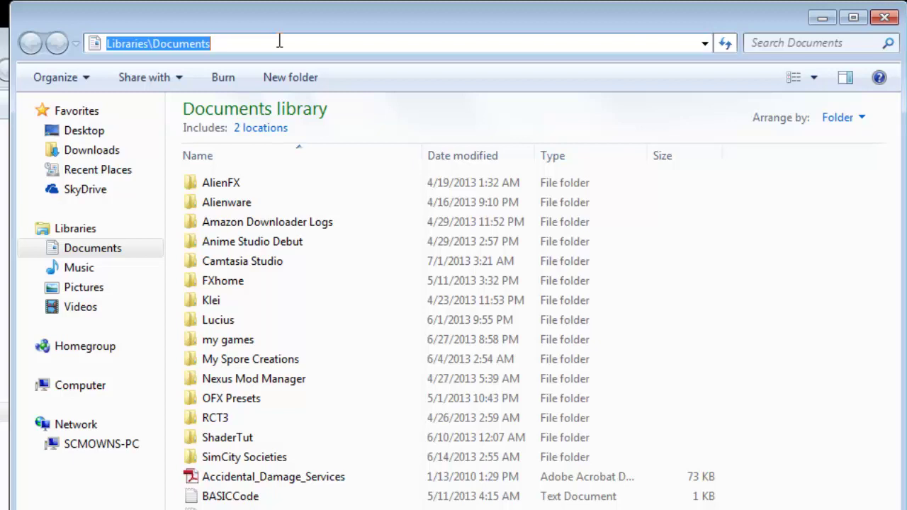
key(BackSpace)
text(%appdata%)
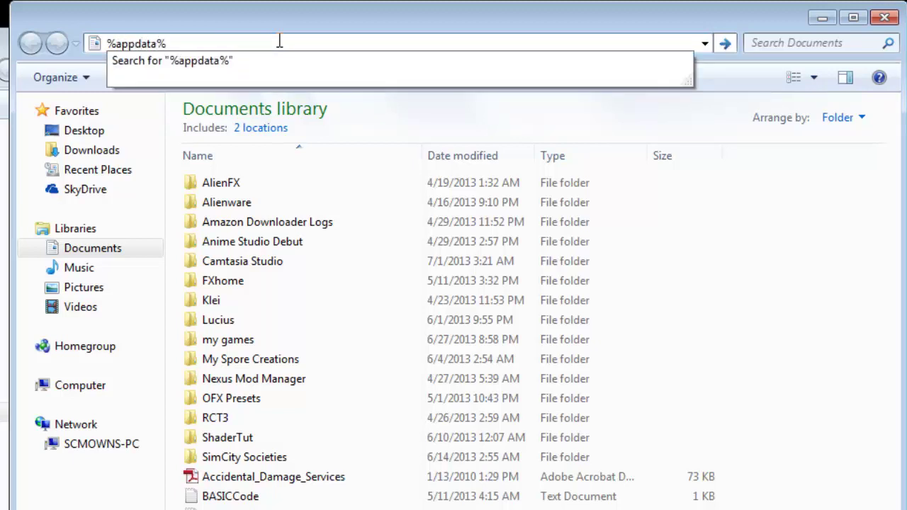
key(Return)
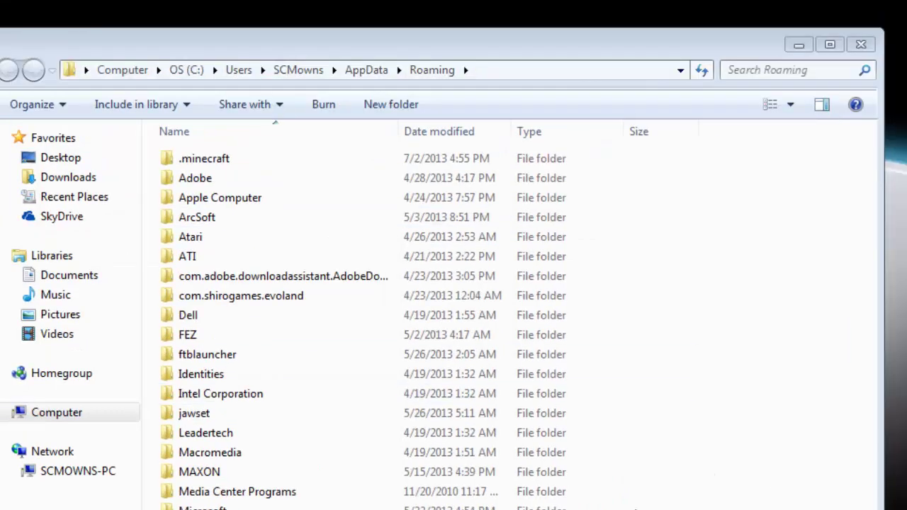
click(708, 448)
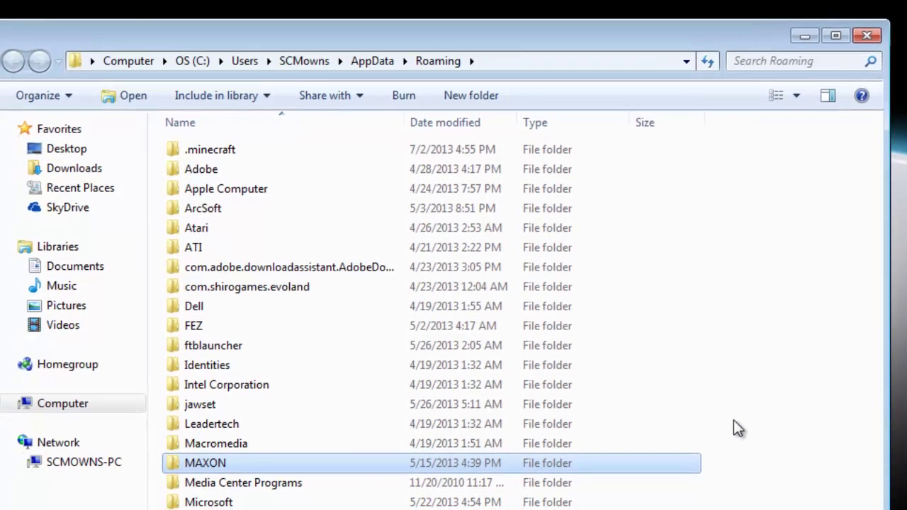
click(734, 425)
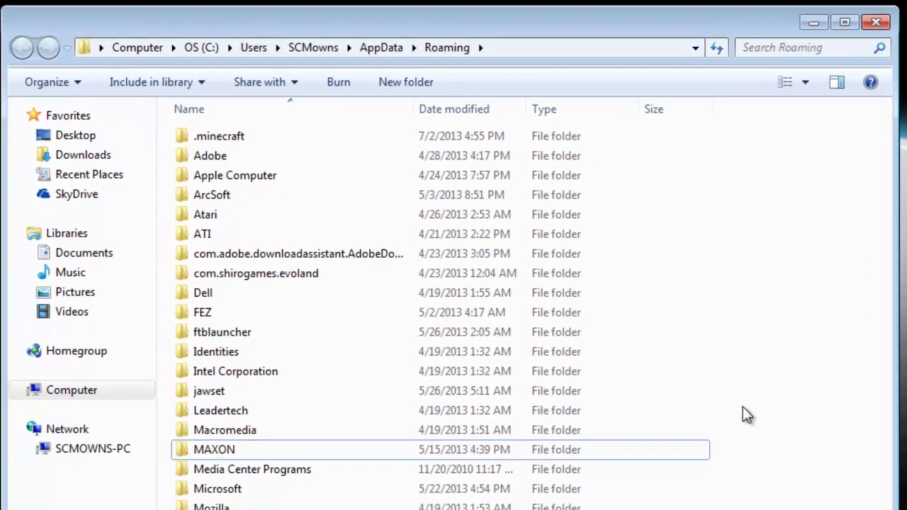
click(252, 134)
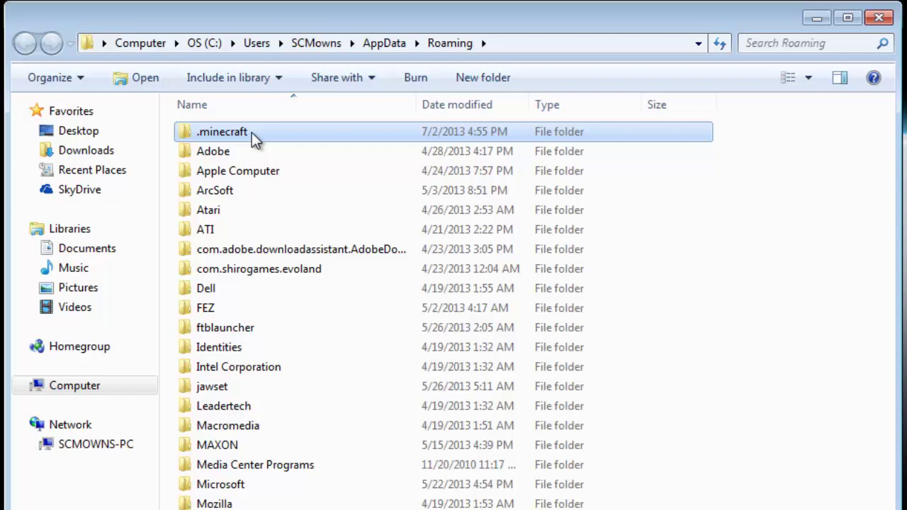
Open .minecraft and look over its config and versions folders
double_click(252, 132)
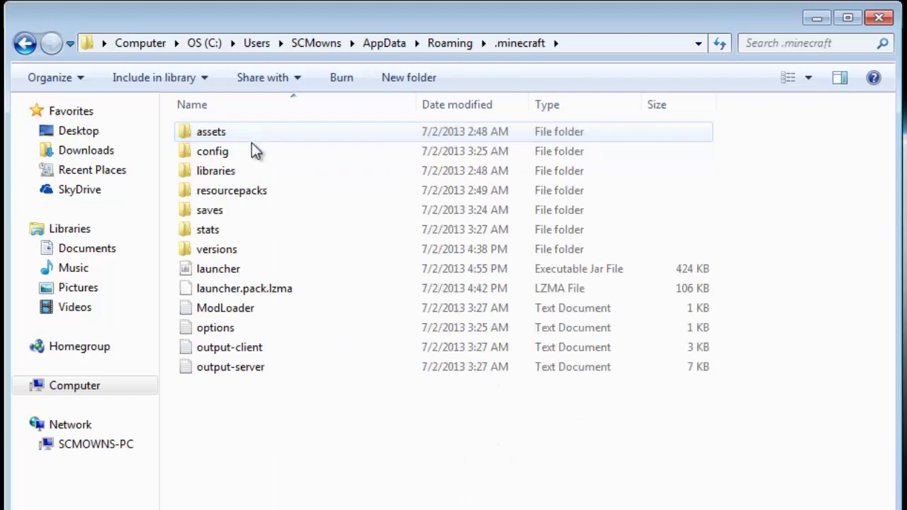
click(249, 249)
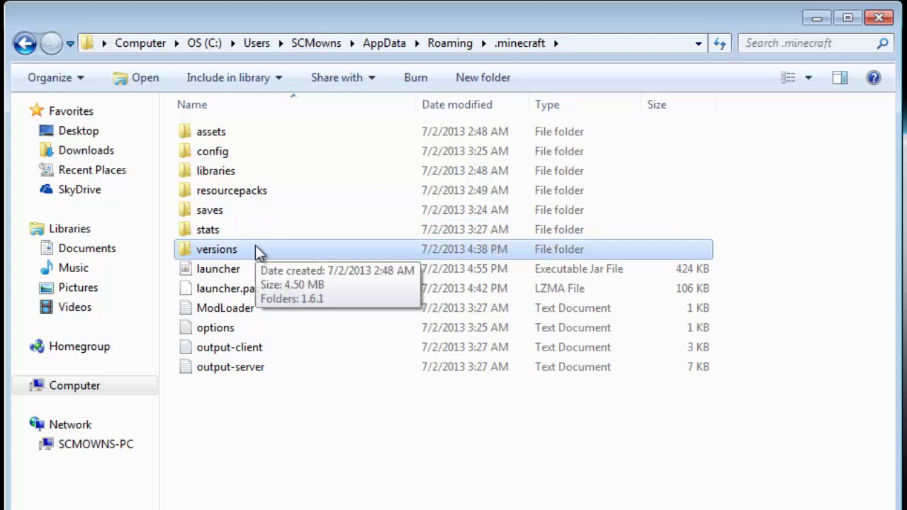
click(256, 152)
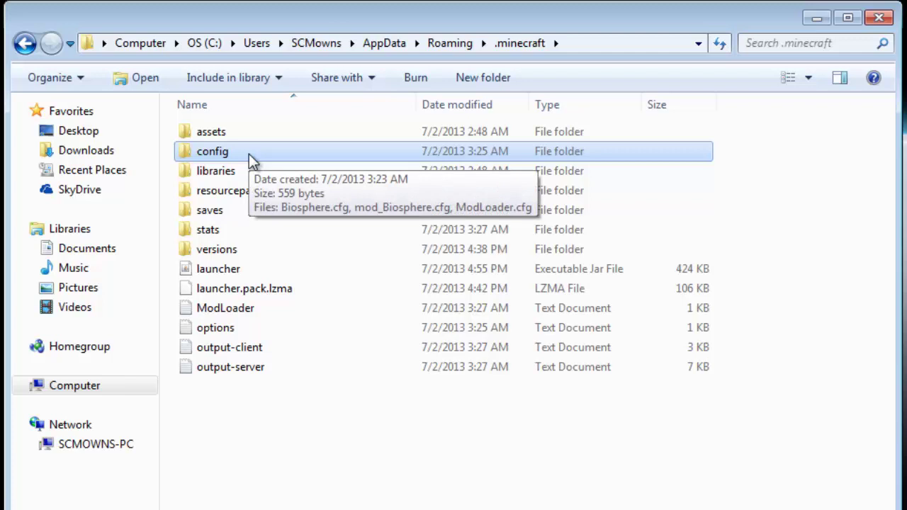
click(245, 250)
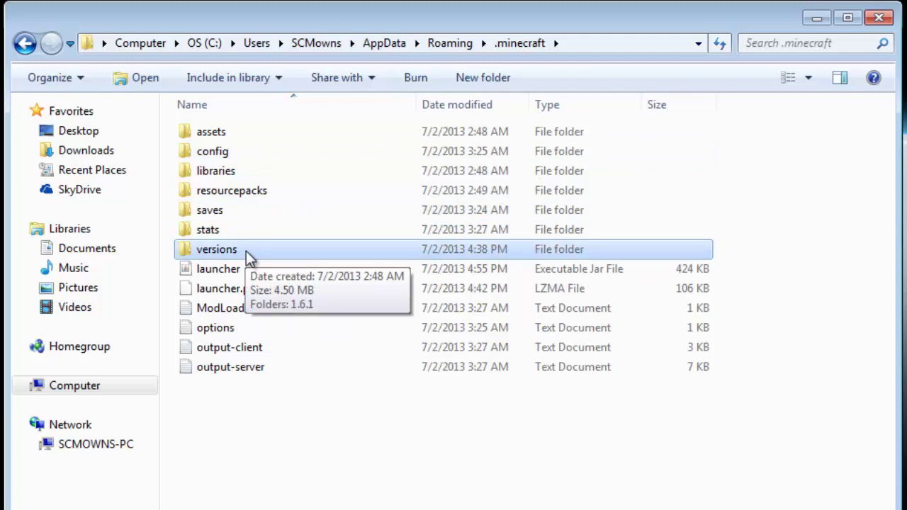
Open versions, select the 1.6.1 folder, and launch the Minecraft Launcher
double_click(247, 251)
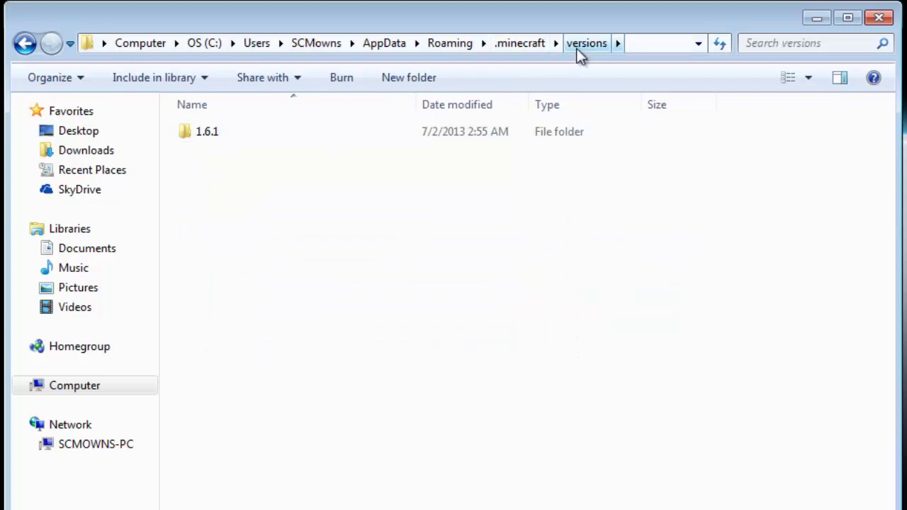
click(277, 135)
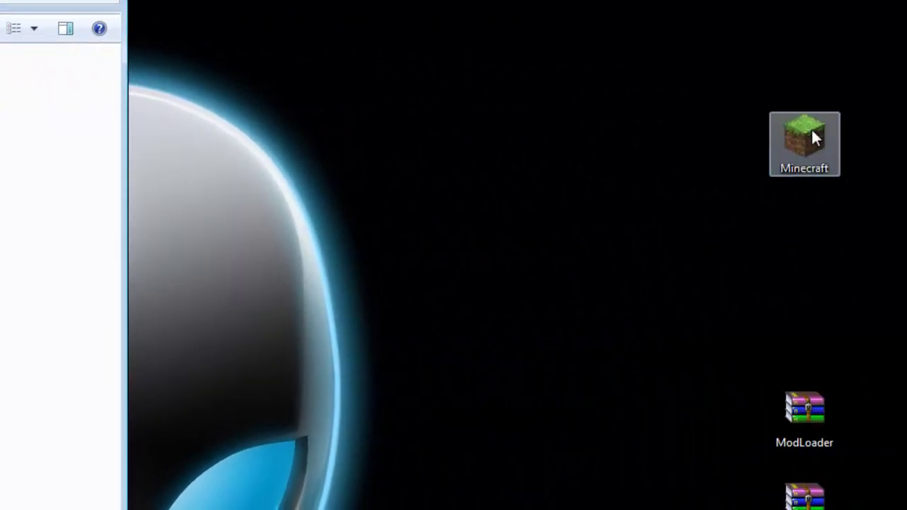
double_click(812, 134)
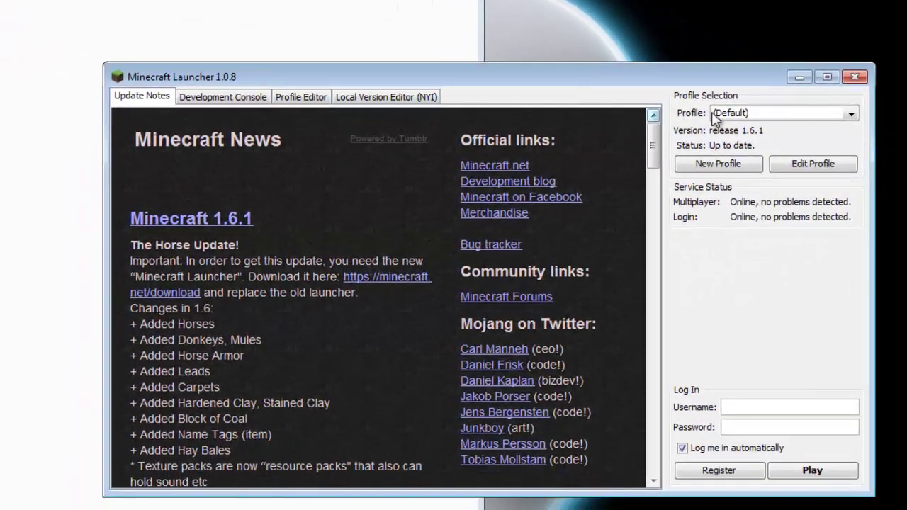
click(748, 163)
click(855, 77)
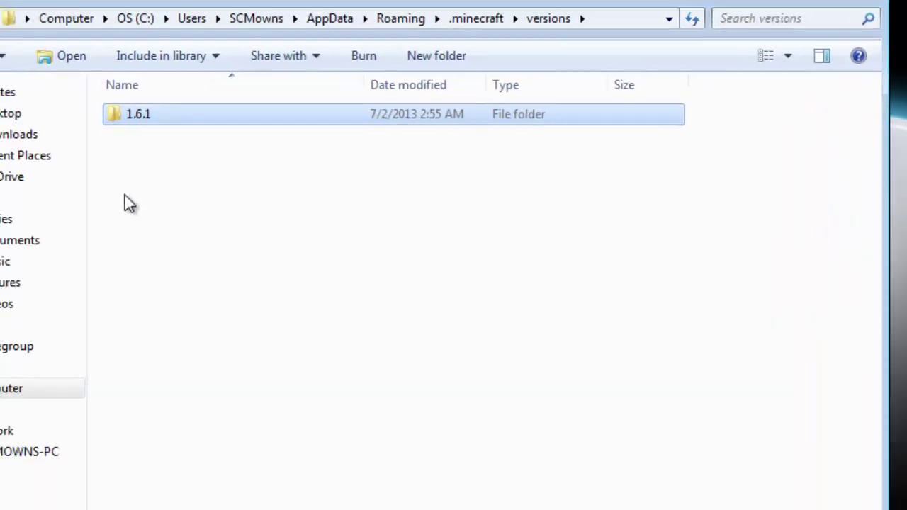
click(124, 195)
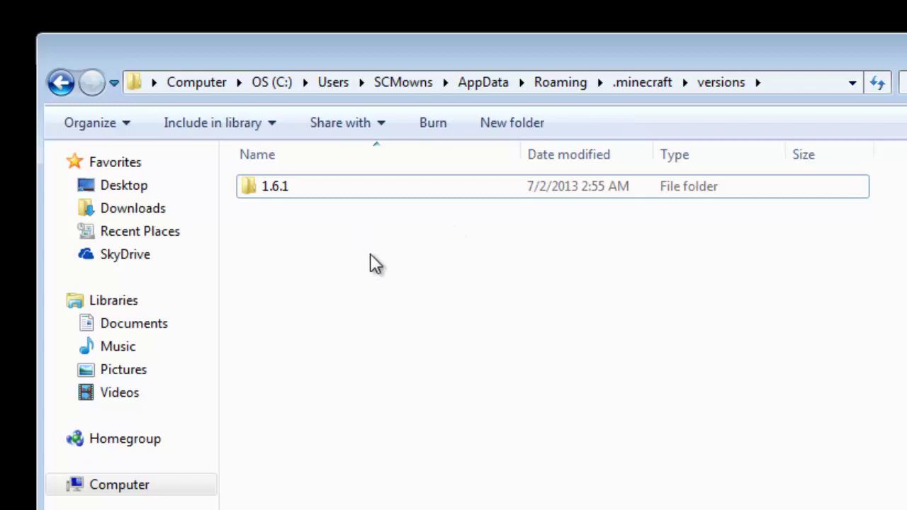
Create new folders named HomieCraft and MinecraftDaily in versions
click(506, 120)
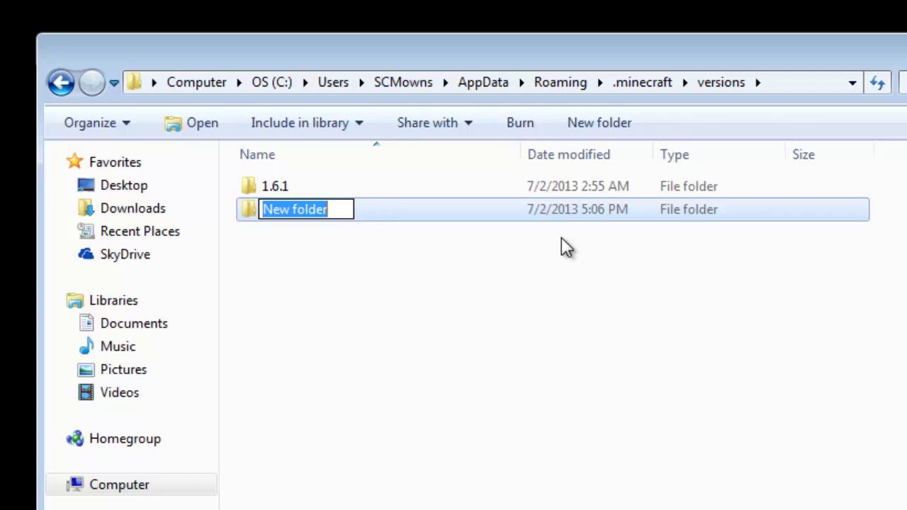
text(HomieCraft)
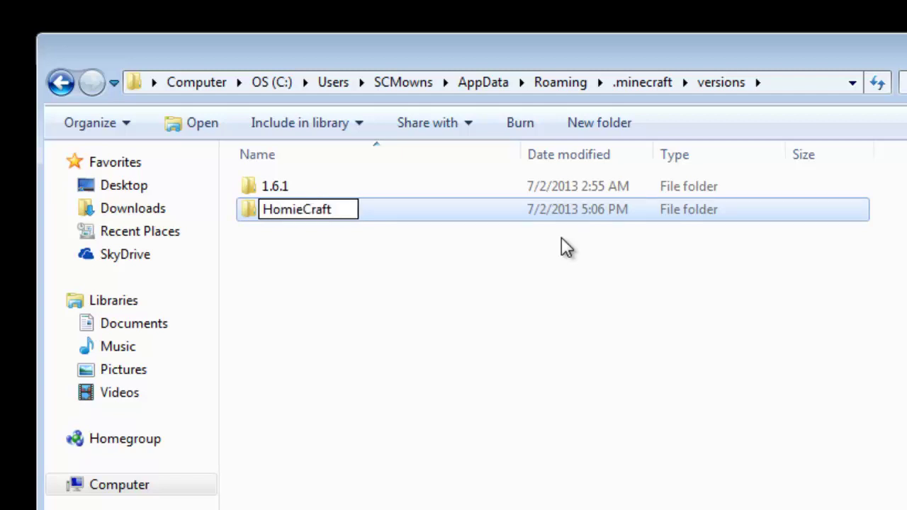
key(Return)
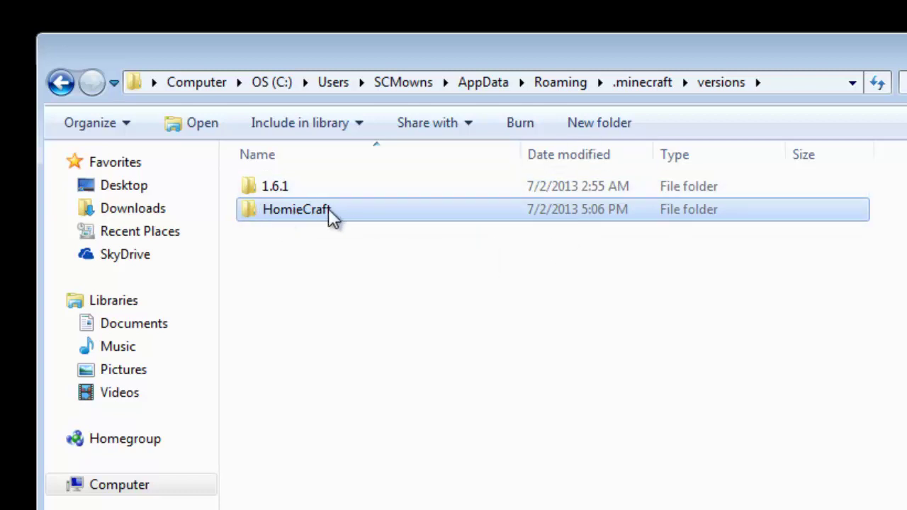
click(576, 123)
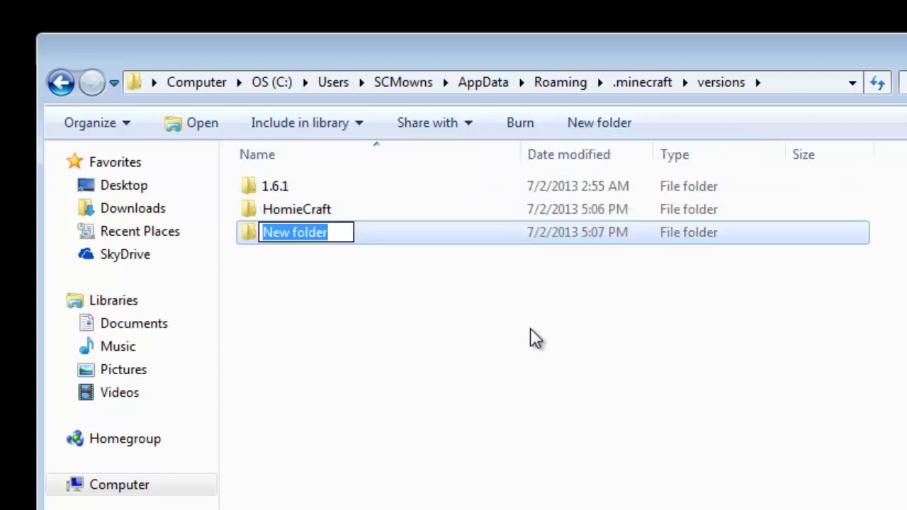
text(Minecraft)
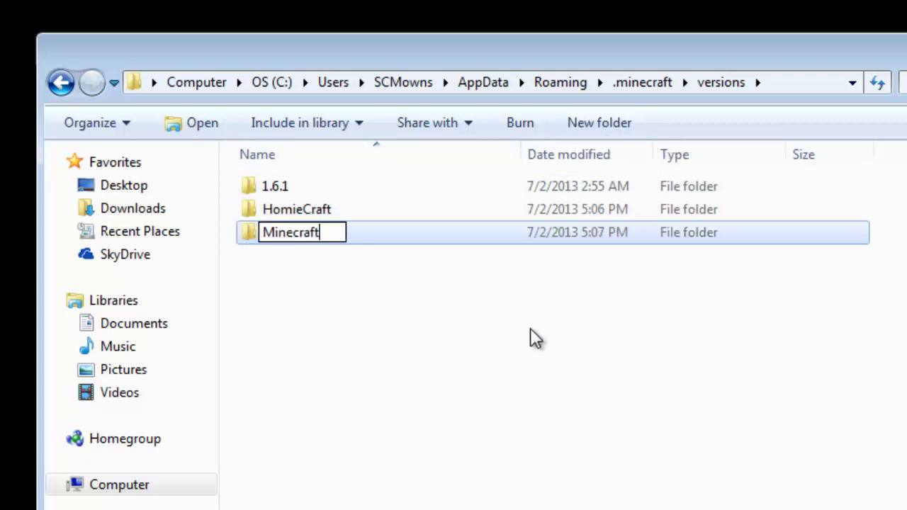
text(Daily)
key(Return)
click(390, 251)
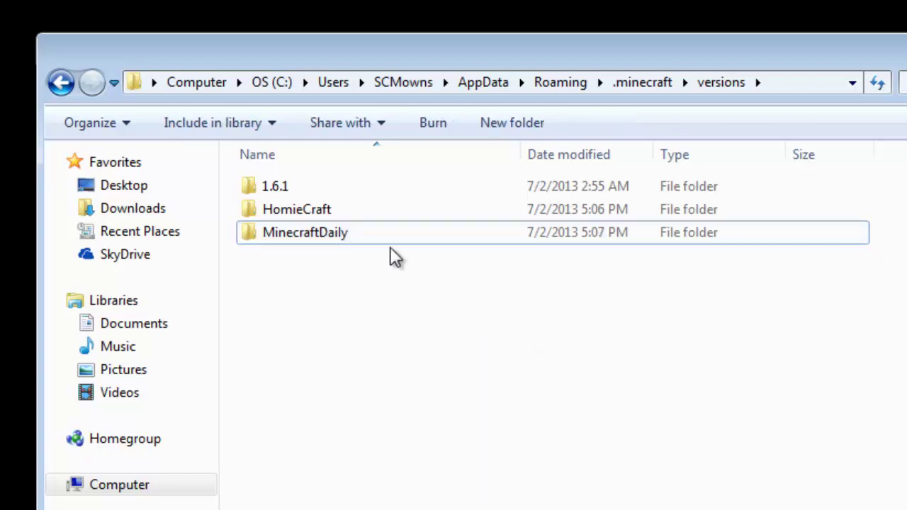
mouse_move(331, 278)
mouse_down()
mouse_move(307, 174)
mouse_move(334, 275)
mouse_up()
Create two more new folders named Optifine and Modloader
click(529, 124)
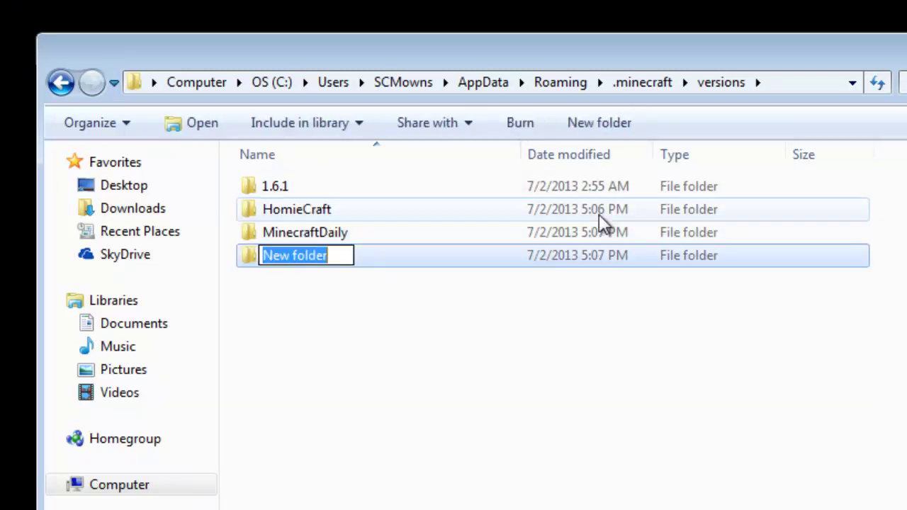
text(Opt)
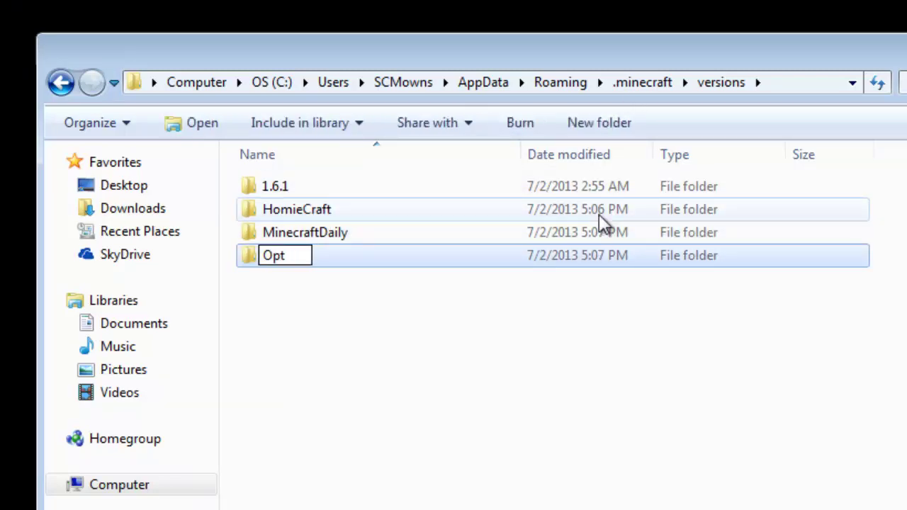
text(ifine)
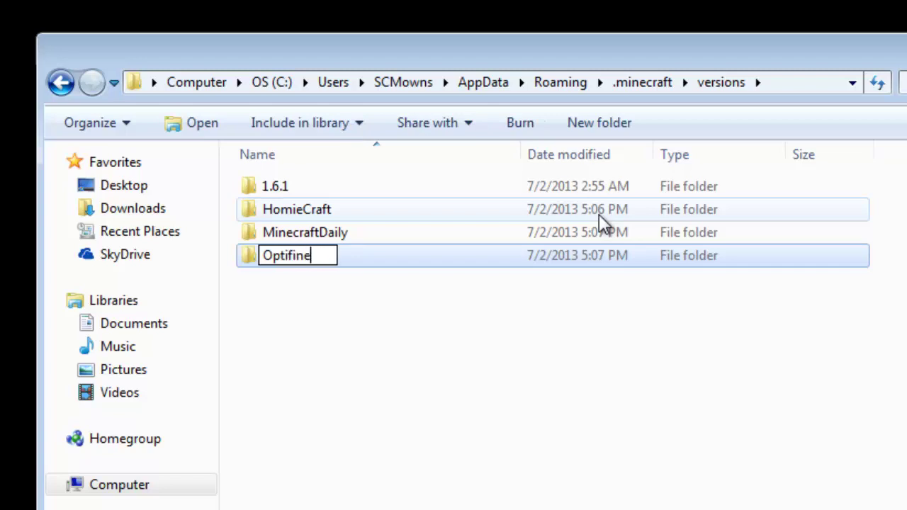
key(Return)
click(494, 356)
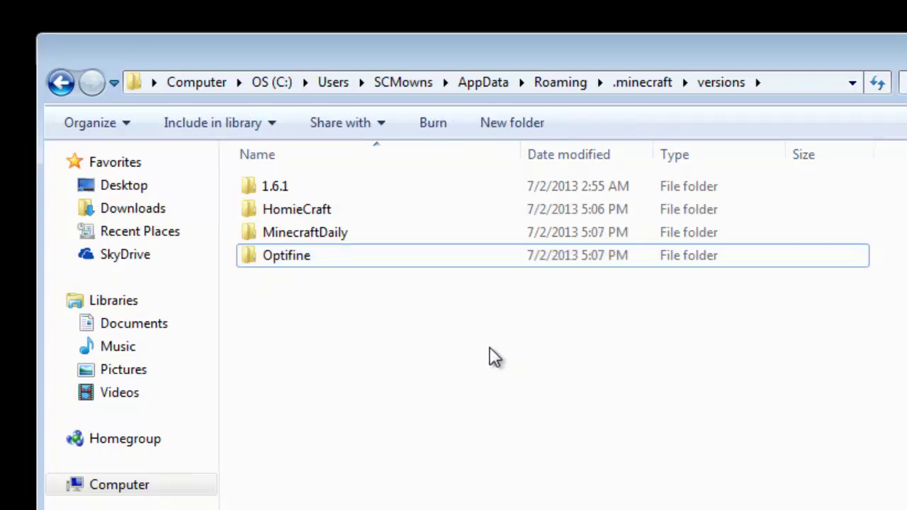
click(297, 260)
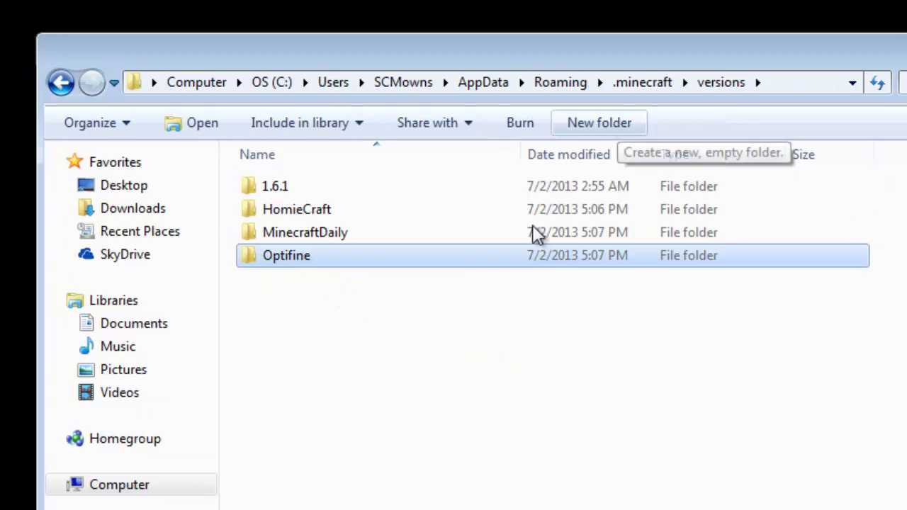
click(406, 419)
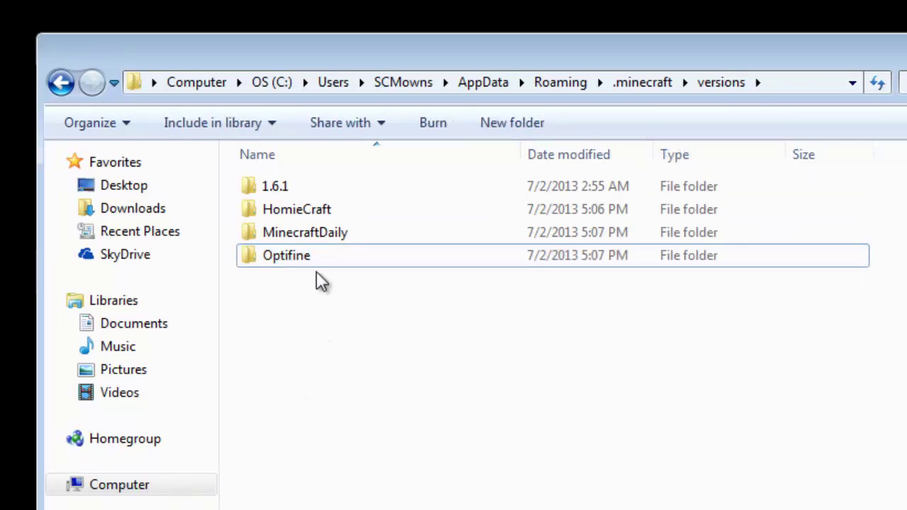
click(539, 130)
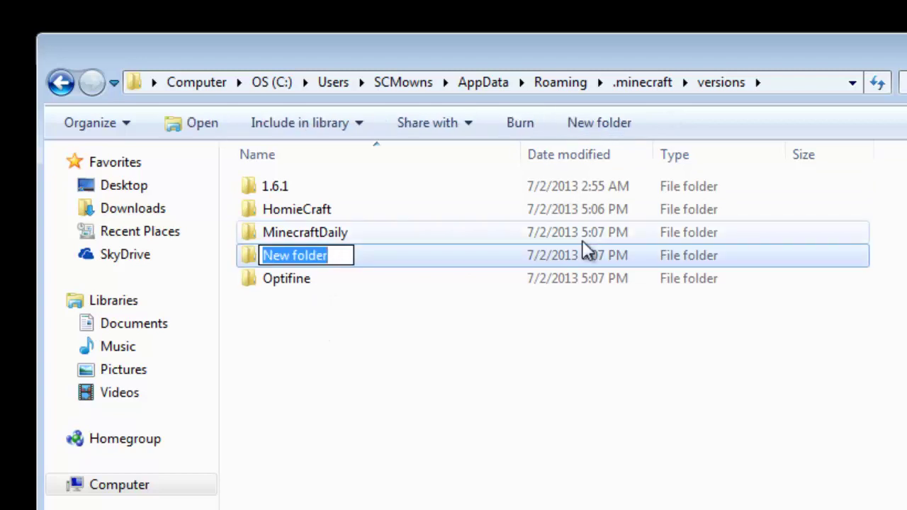
text(Modloade)
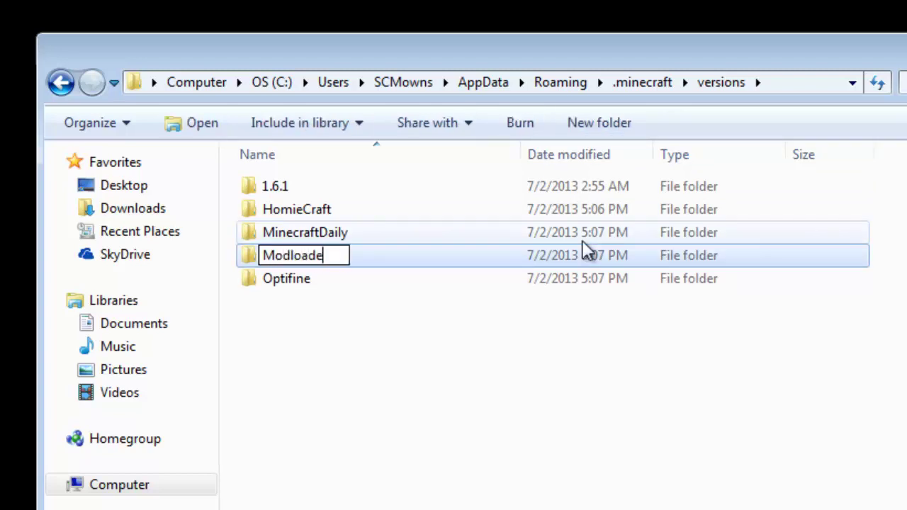
key(Return)
click(482, 449)
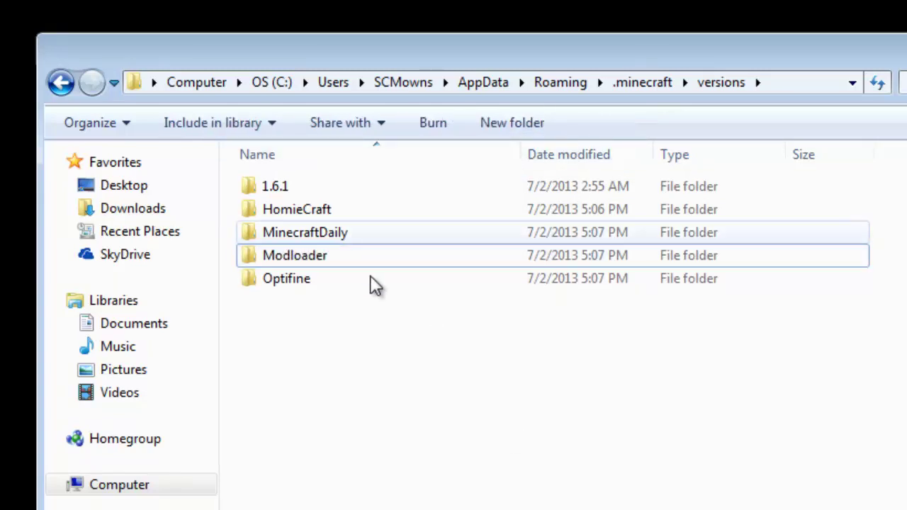
key(ctrl+a)
click(300, 255)
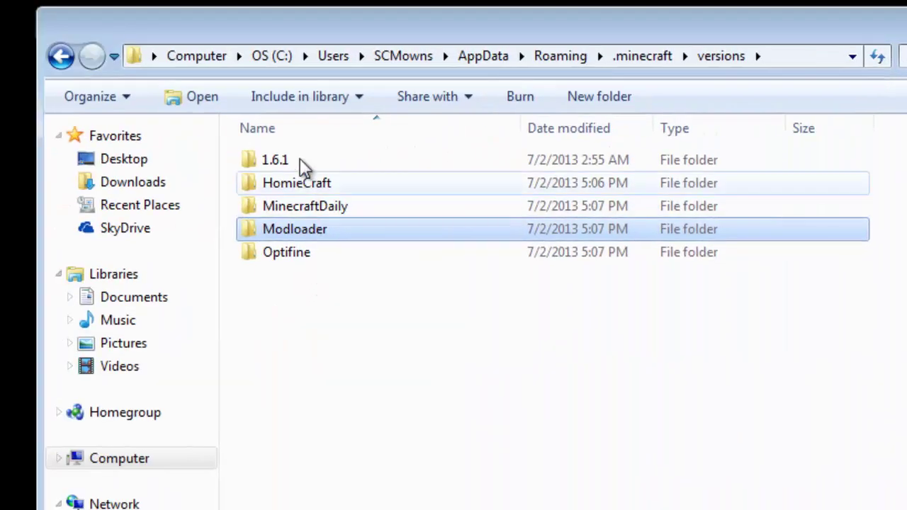
Open the 1.6.1 folder and copy its jar and 1.6.1.json files
click(318, 162)
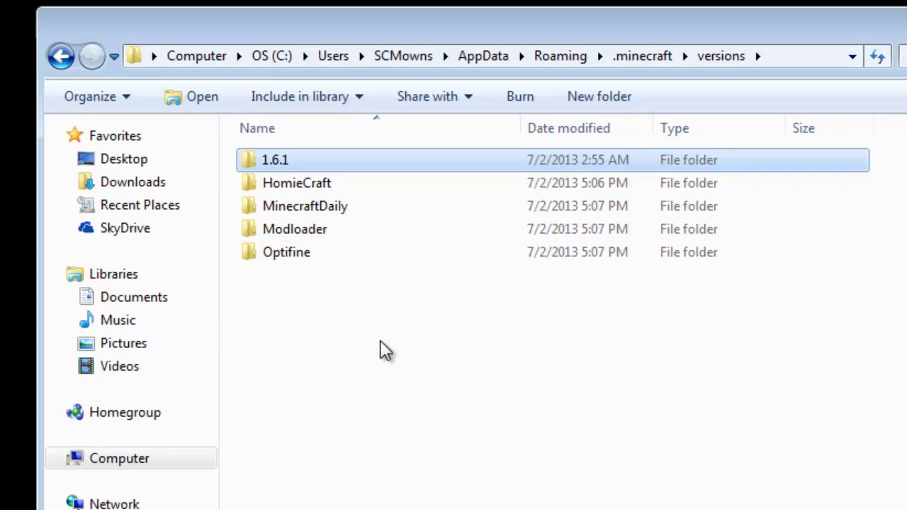
double_click(304, 160)
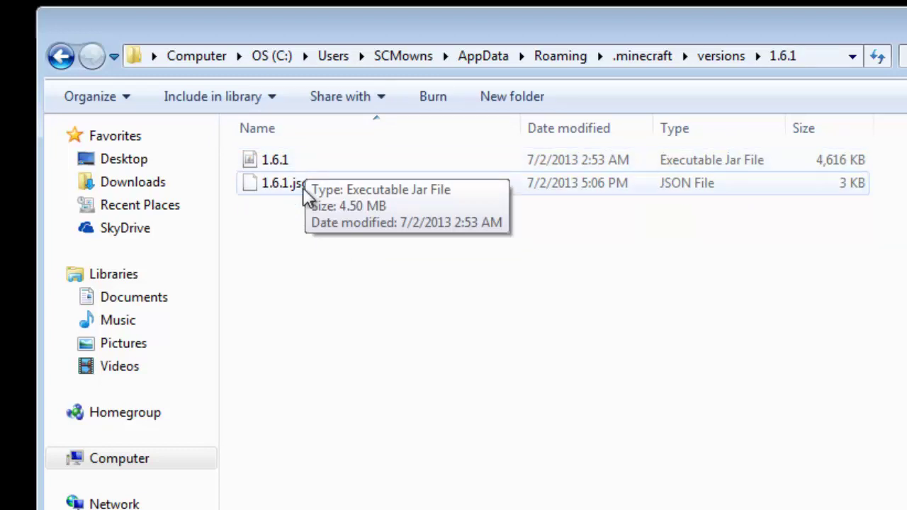
click(307, 192)
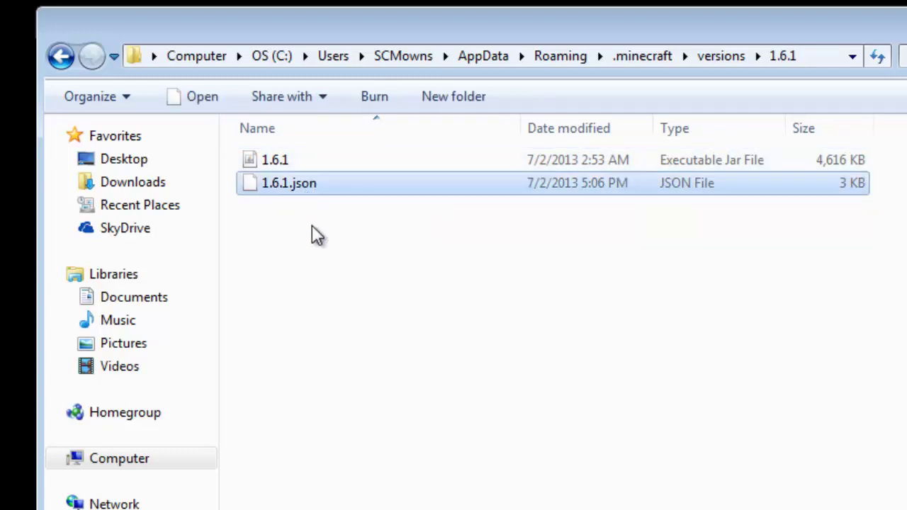
drag(310, 211, 288, 176)
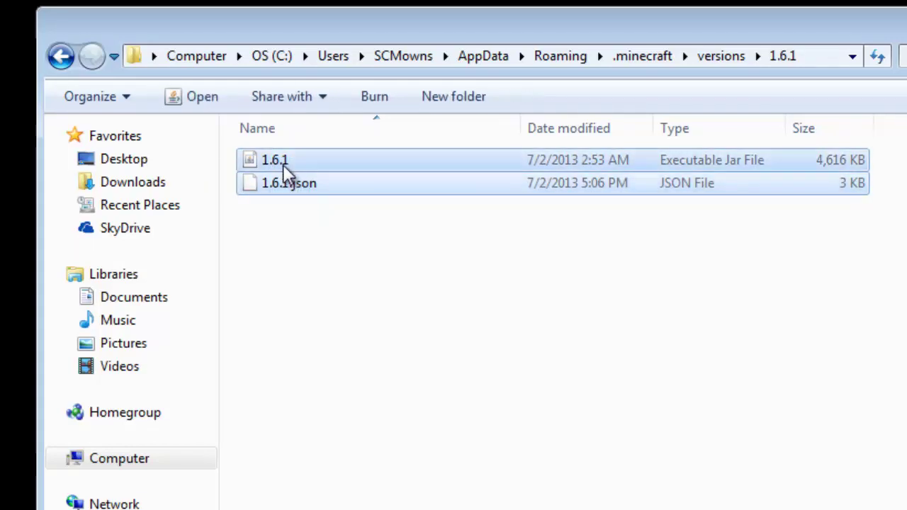
right_click(283, 165)
click(347, 409)
Copy both 1.6.1 files again and return to the versions folder
click(300, 227)
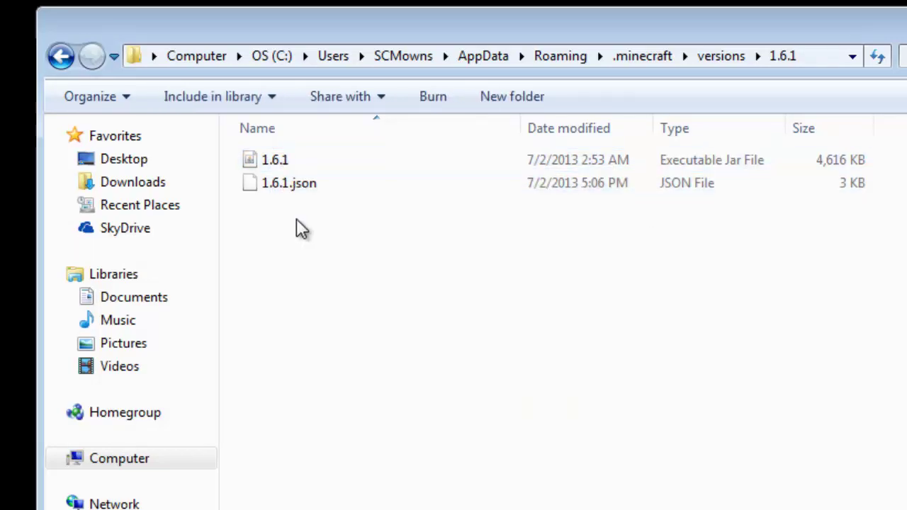
click(314, 169)
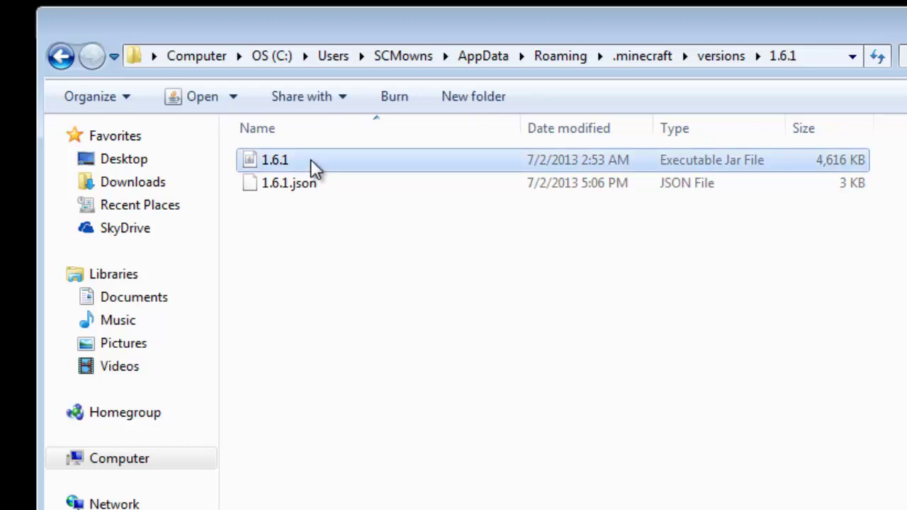
click(318, 186)
drag(334, 237, 277, 164)
right_click(277, 167)
click(343, 413)
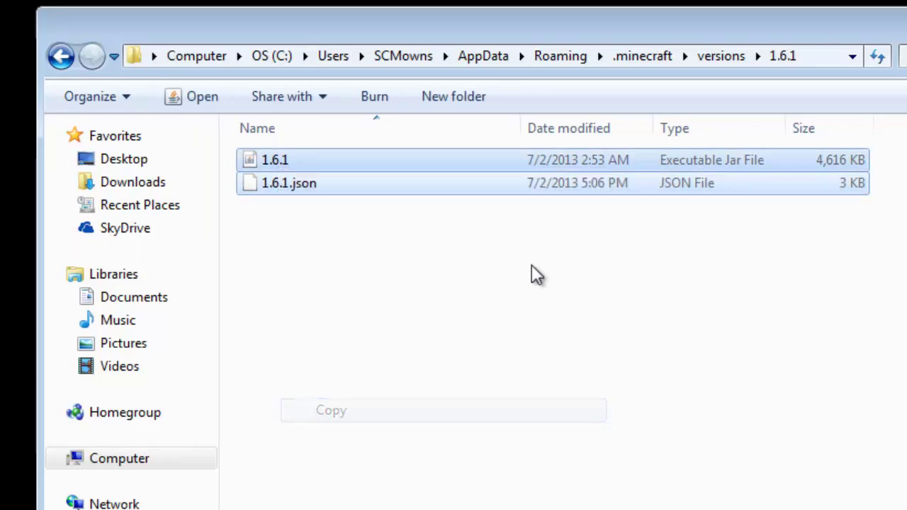
click(718, 60)
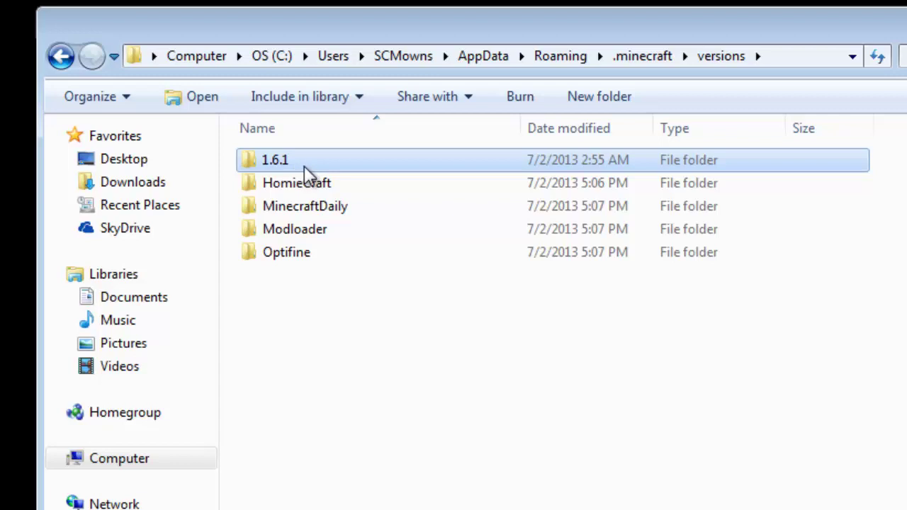
Open the Modloader folder inside versions
click(309, 228)
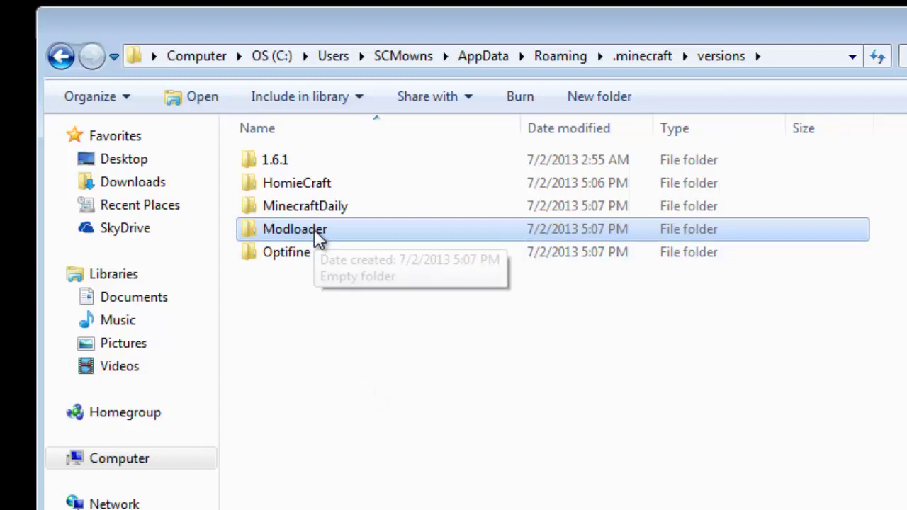
click(312, 186)
click(312, 206)
click(312, 253)
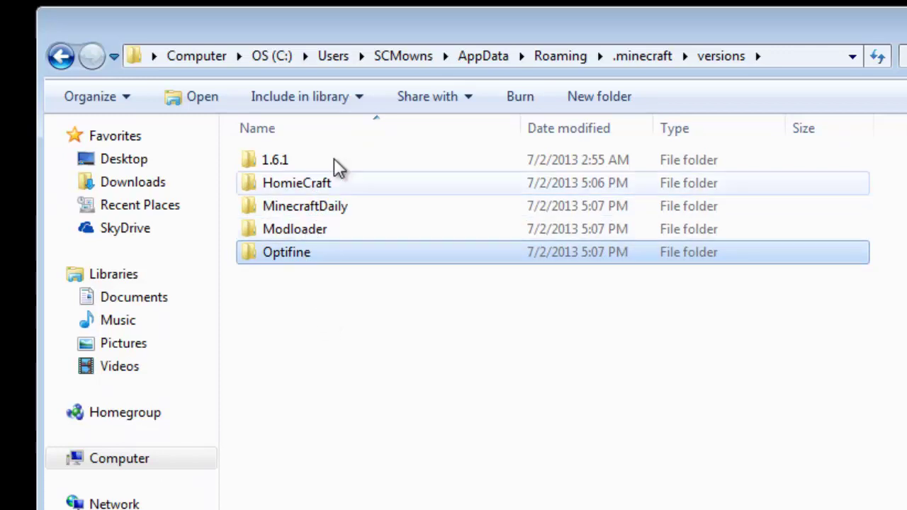
key(Up)
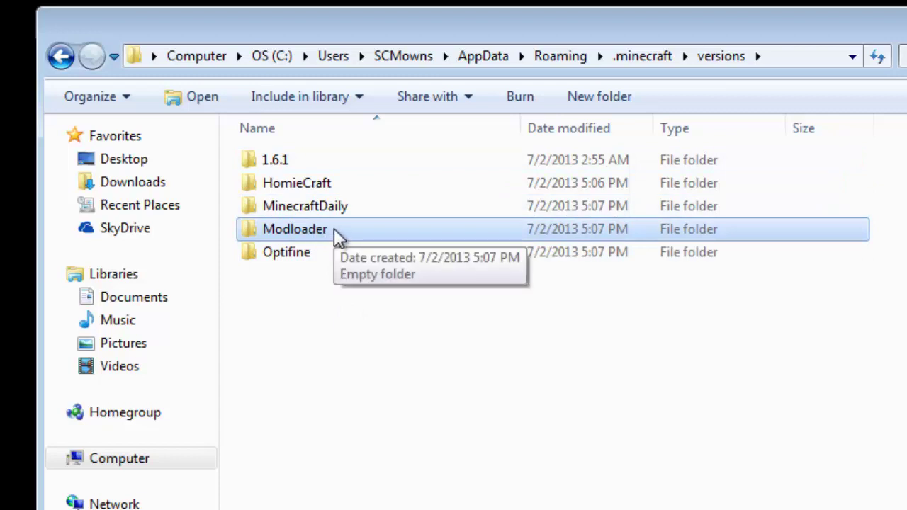
double_click(334, 228)
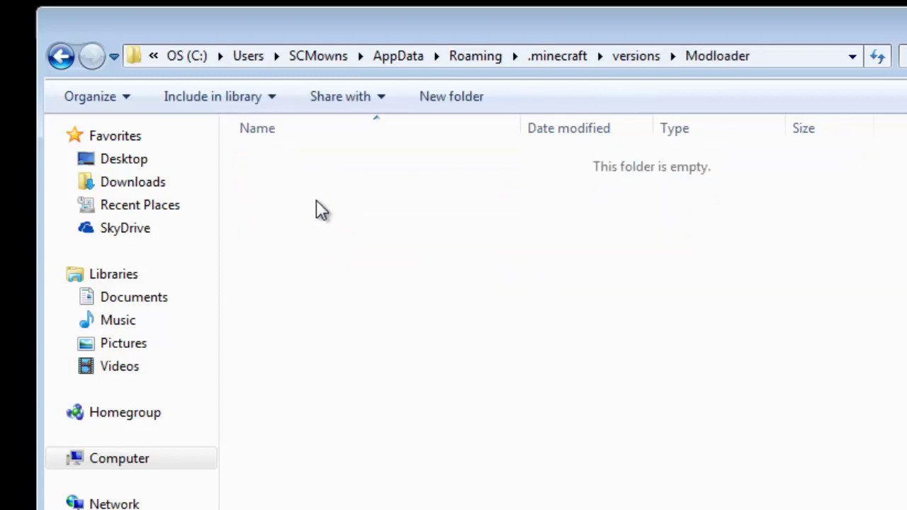
Paste the copied 1.6.1 jar and 1.6.1.json files into Modloader
right_click(316, 200)
click(372, 382)
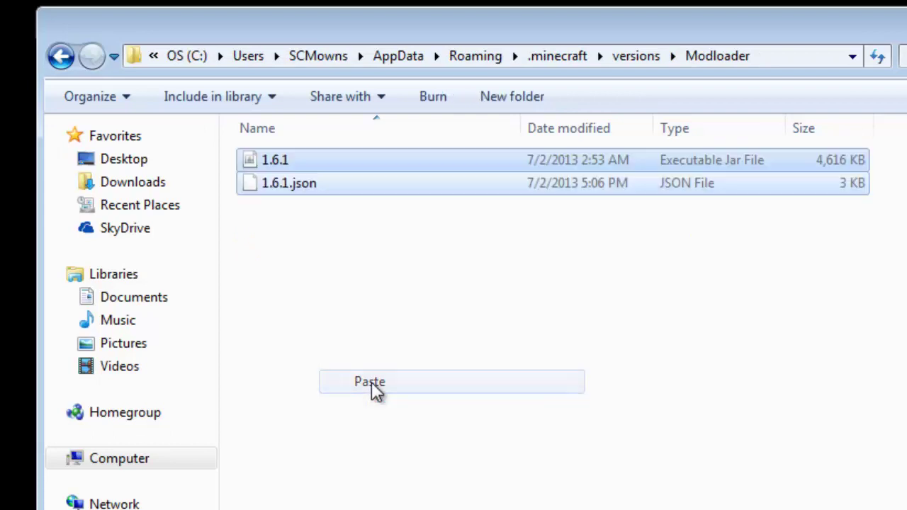
click(289, 181)
click(310, 245)
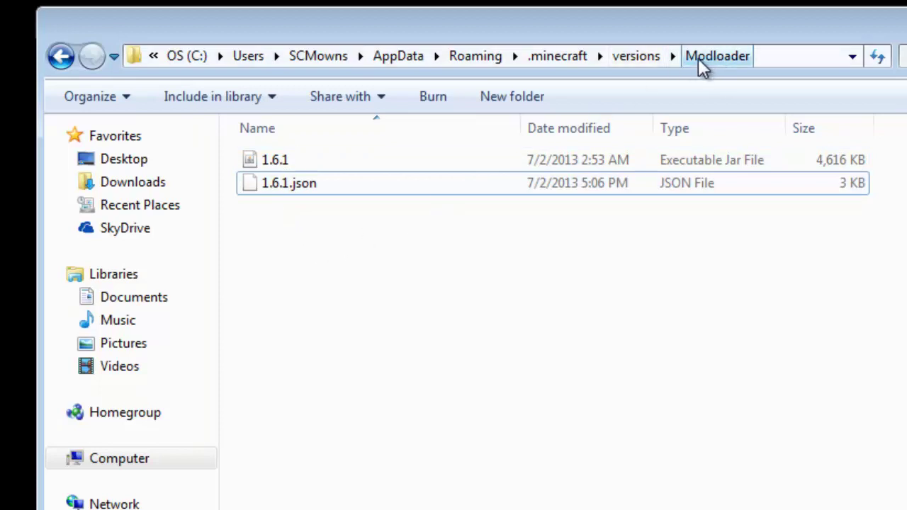
click(316, 183)
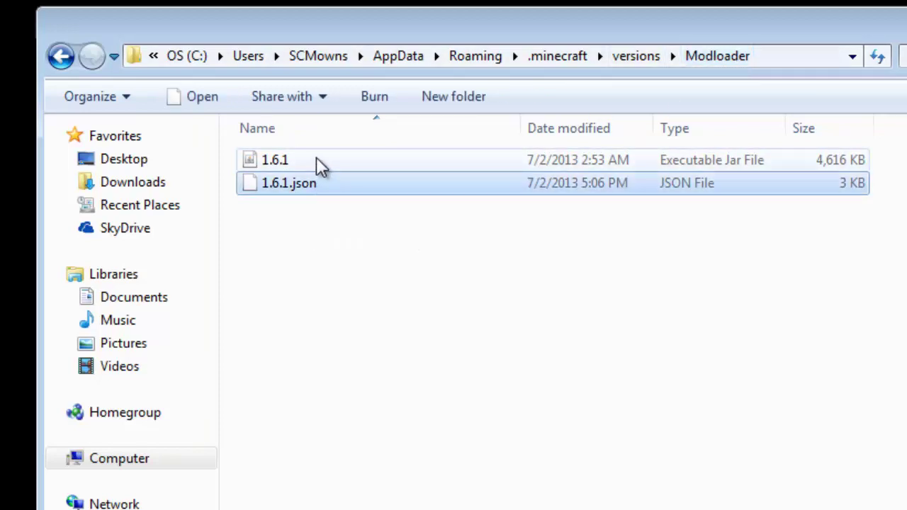
click(317, 157)
click(318, 182)
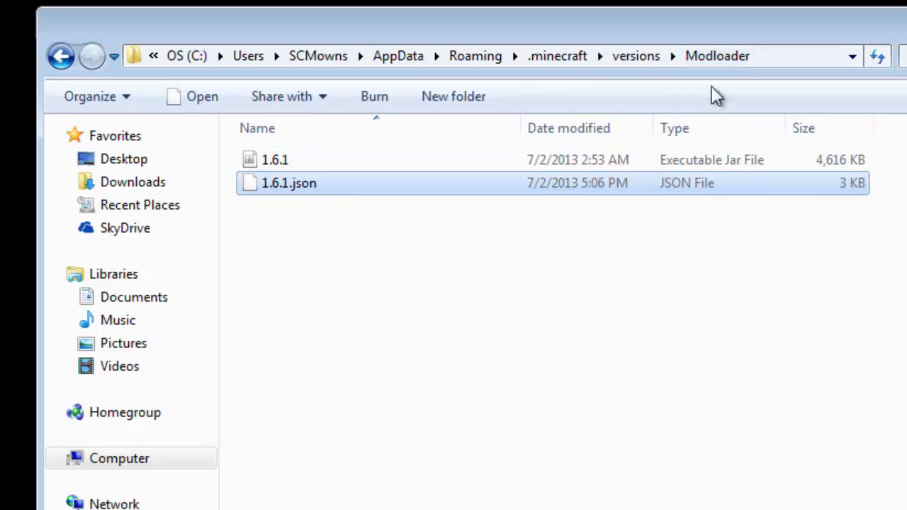
Rename the 1.6.1 jar file to Modloader
click(284, 160)
right_click(291, 160)
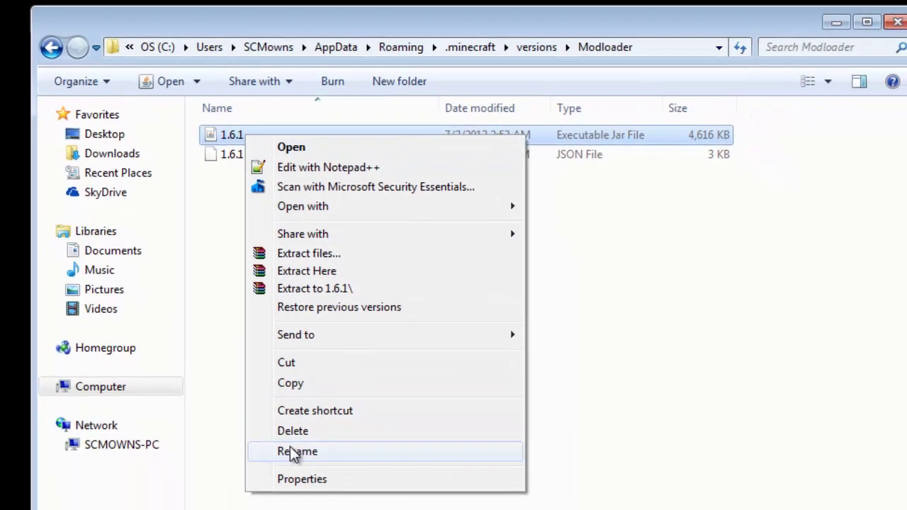
click(293, 452)
text(Modloader)
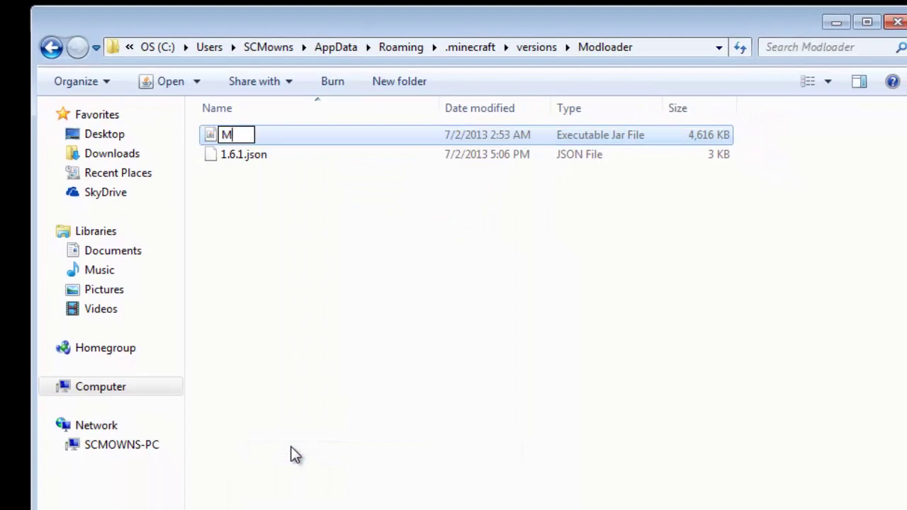
key(Return)
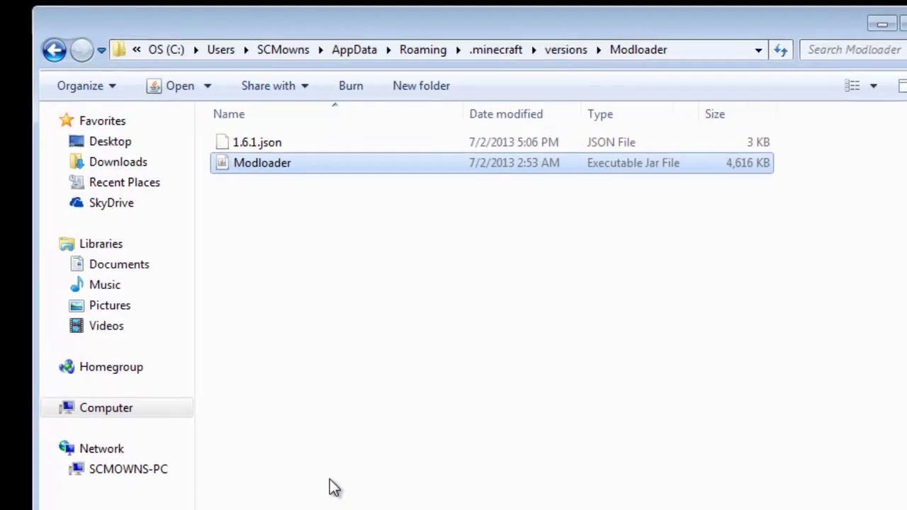
click(315, 208)
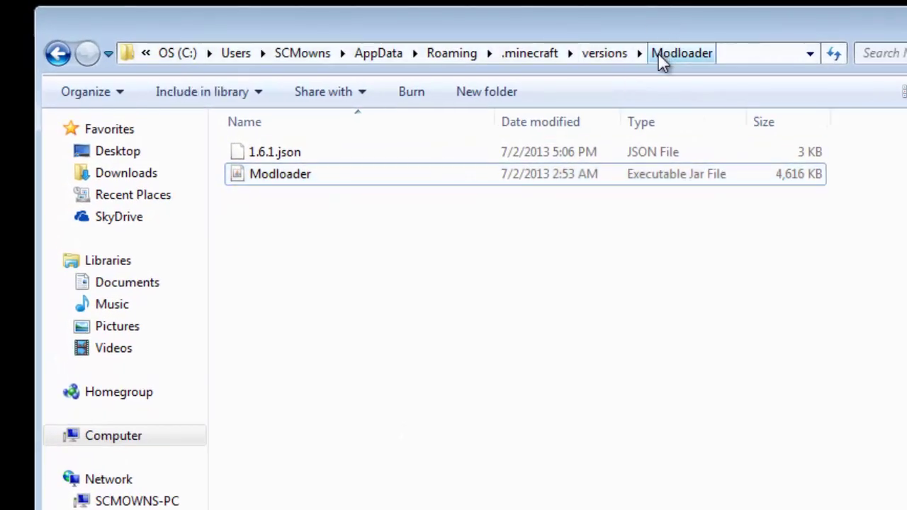
Rename 1.6.1.json to Modloader.json
click(292, 156)
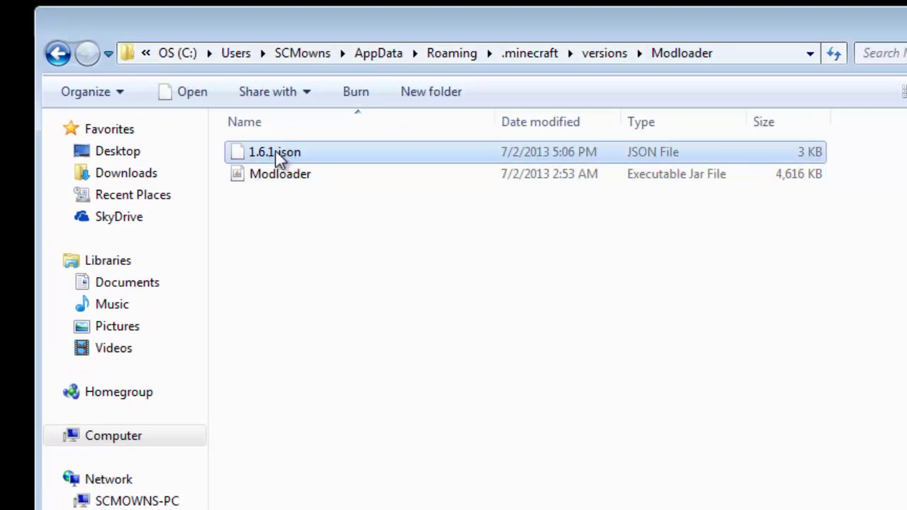
right_click(277, 155)
click(334, 504)
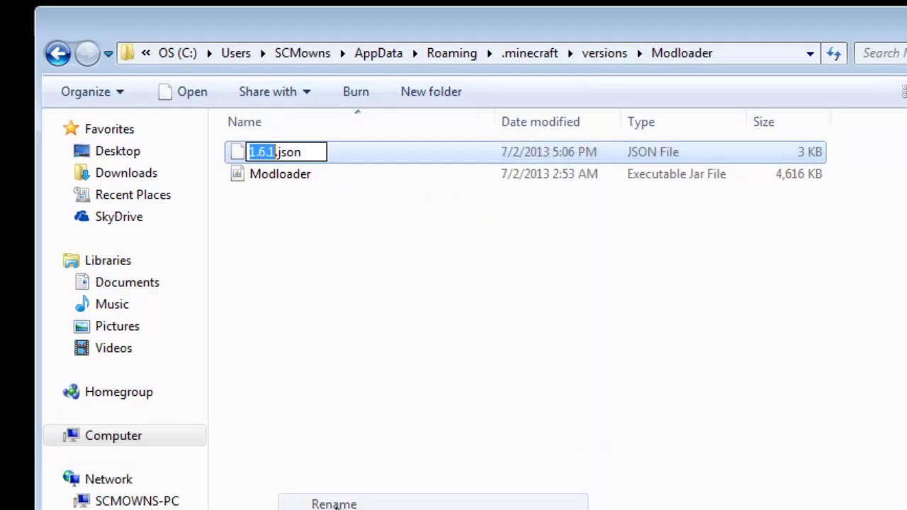
text(Modloader)
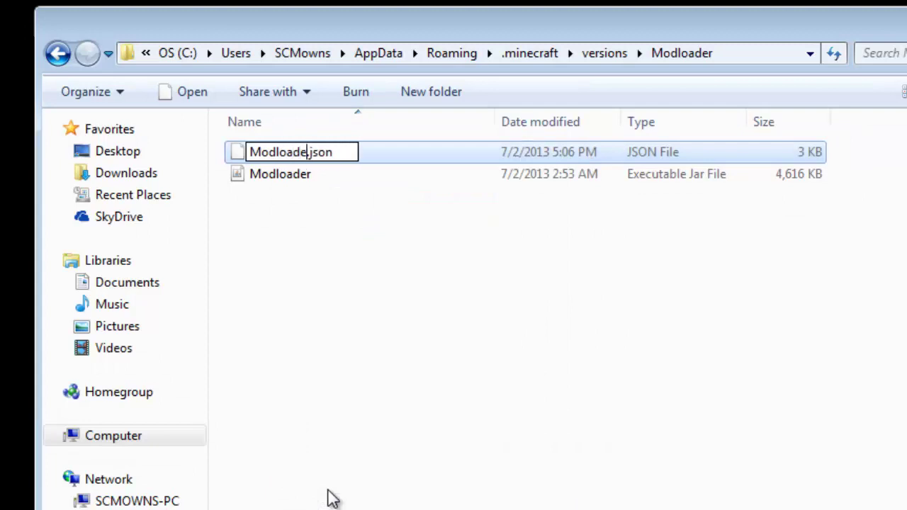
key(Return)
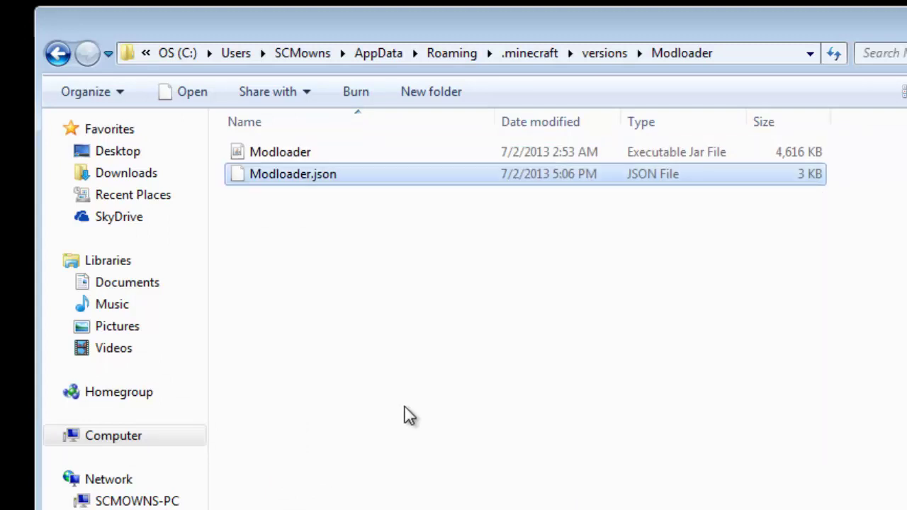
click(401, 410)
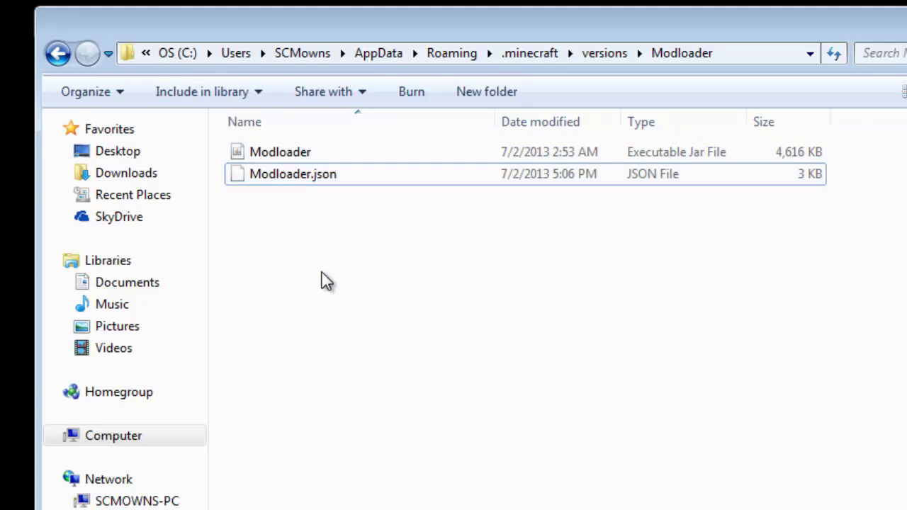
click(292, 177)
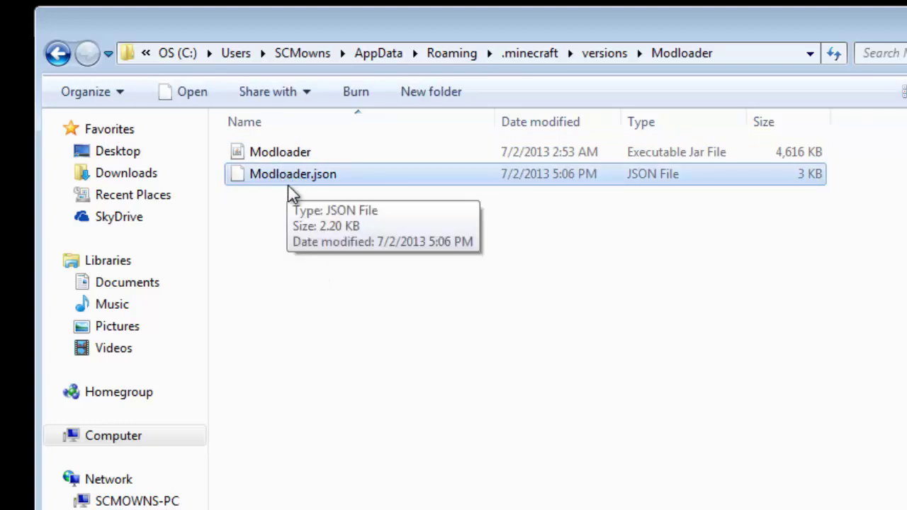
right_click(281, 184)
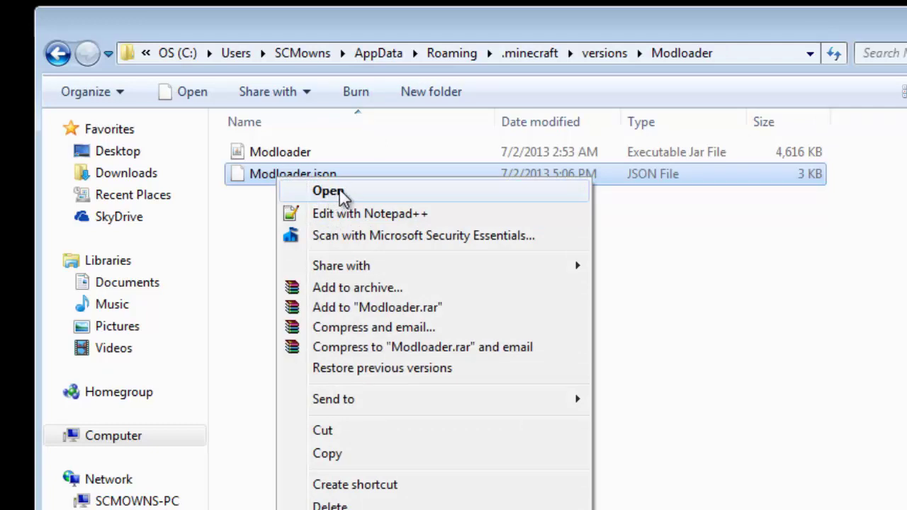
Open Modloader.json with Notepad from the installed programs list
click(345, 194)
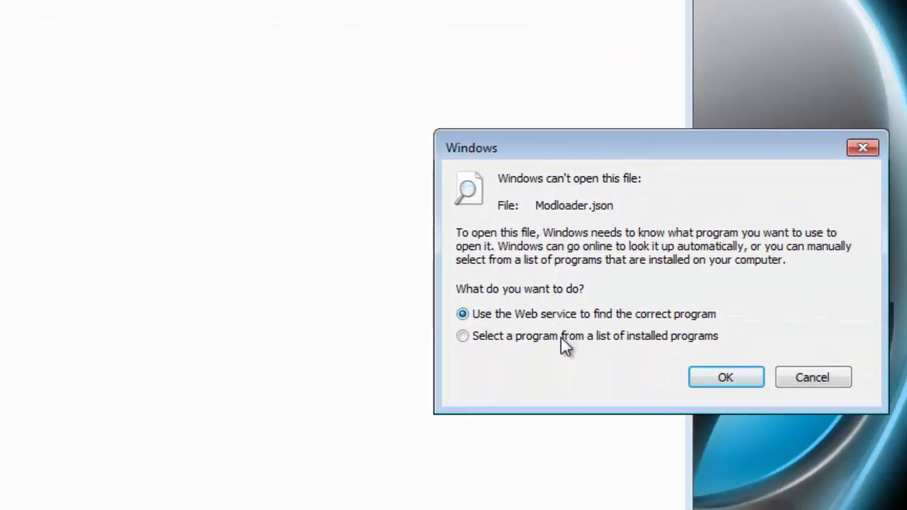
click(517, 337)
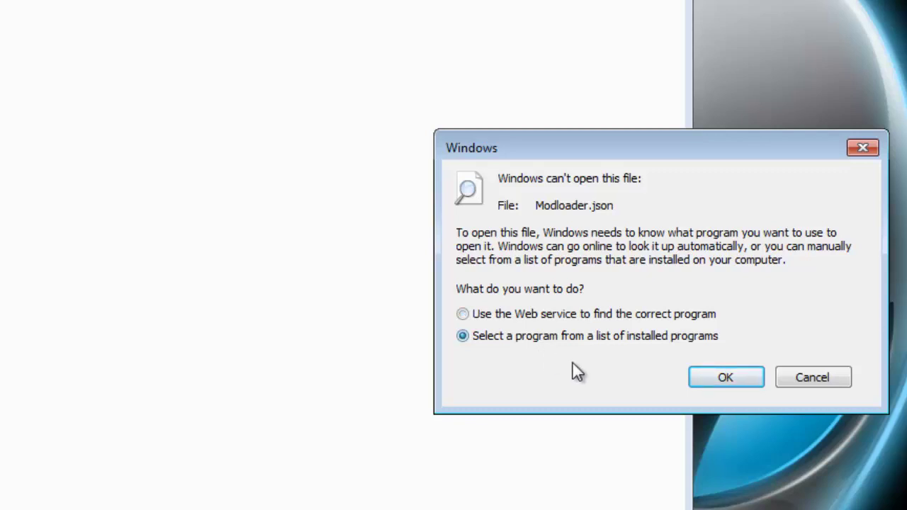
click(740, 381)
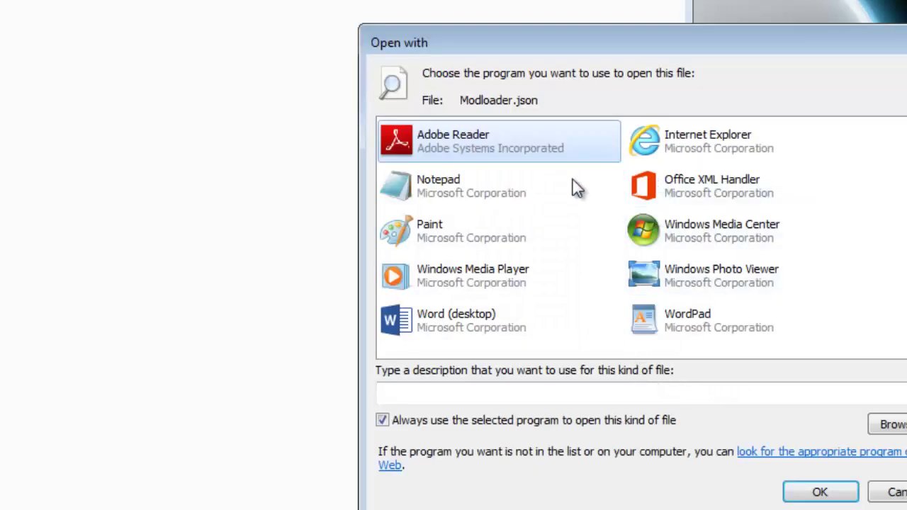
click(459, 191)
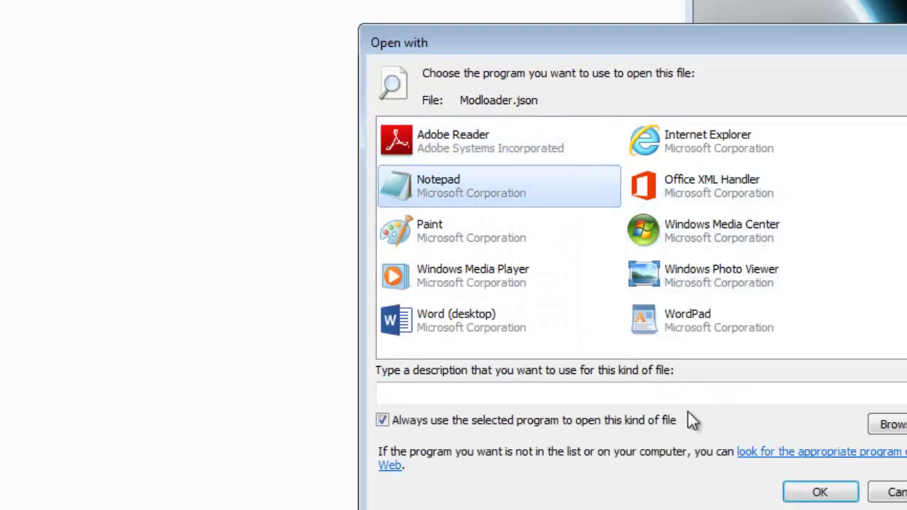
click(814, 492)
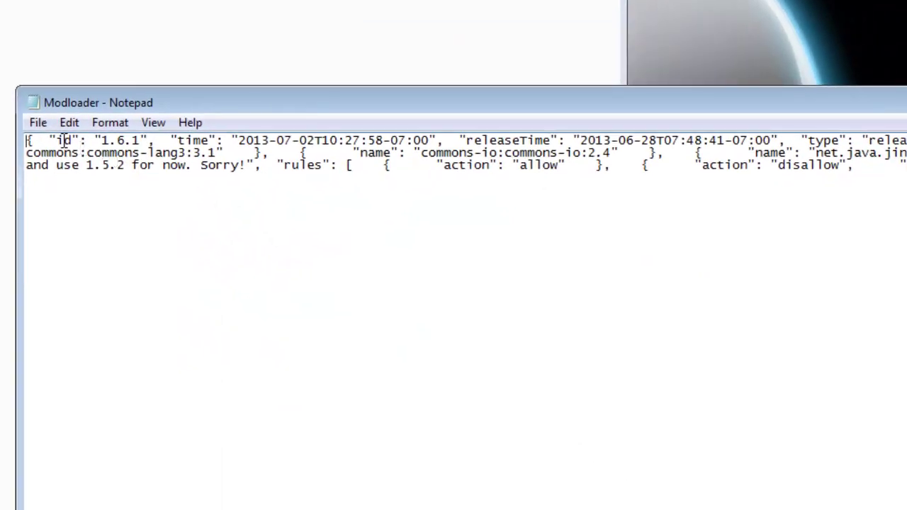
Replace the id value 1.6.1 with Modloader, save the file, and close Notepad
drag(64, 140, 71, 141)
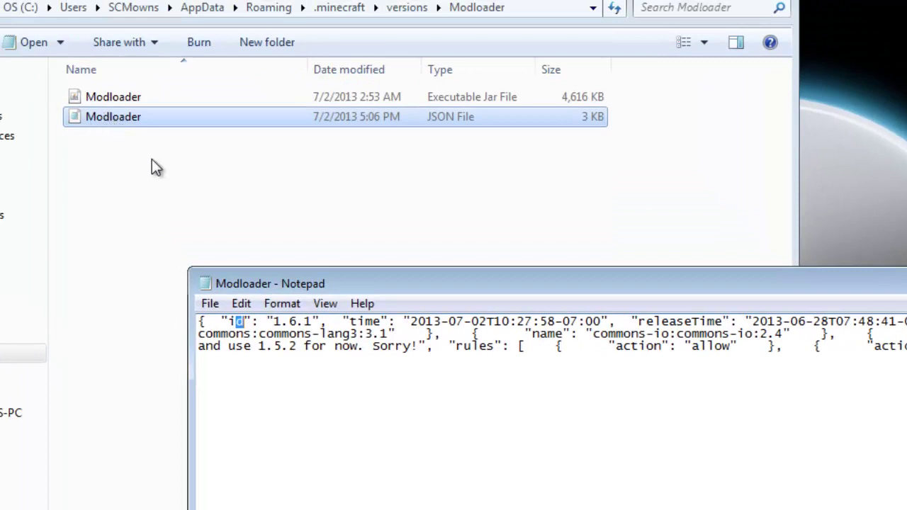
click(234, 322)
double_click(234, 321)
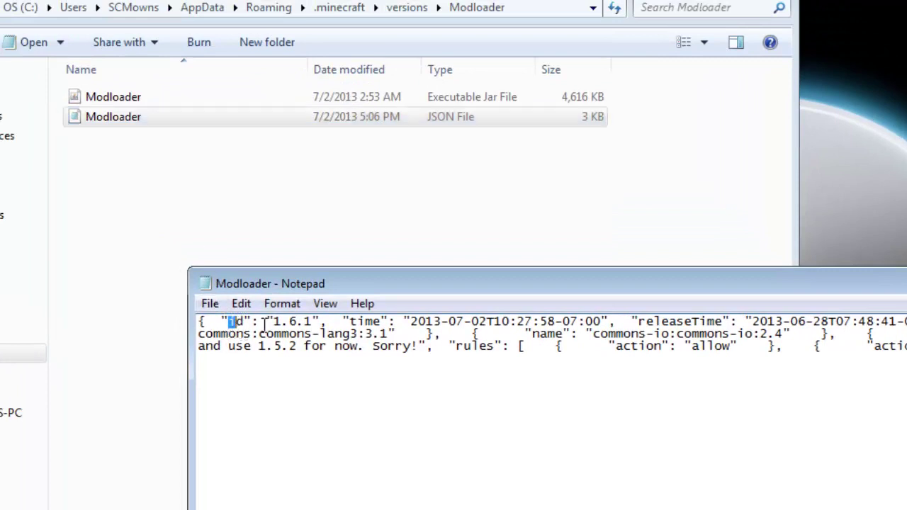
drag(259, 321, 315, 323)
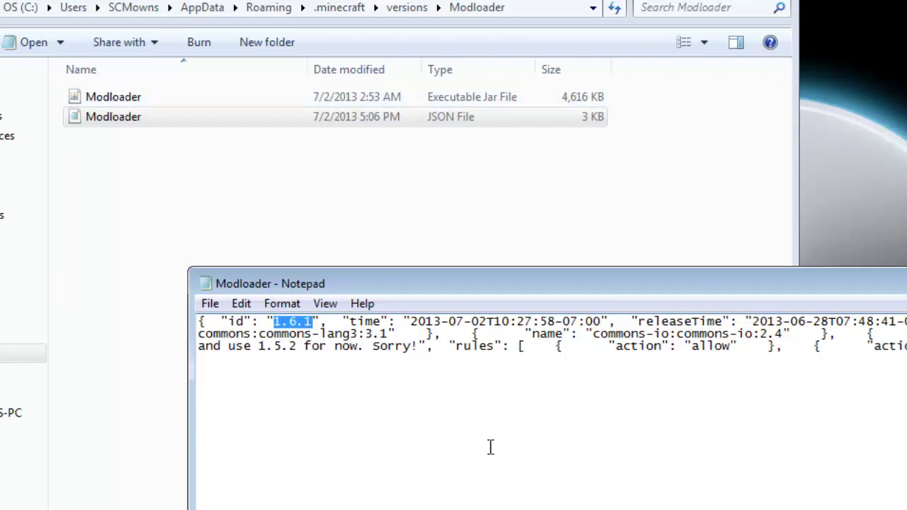
text(Modloader)
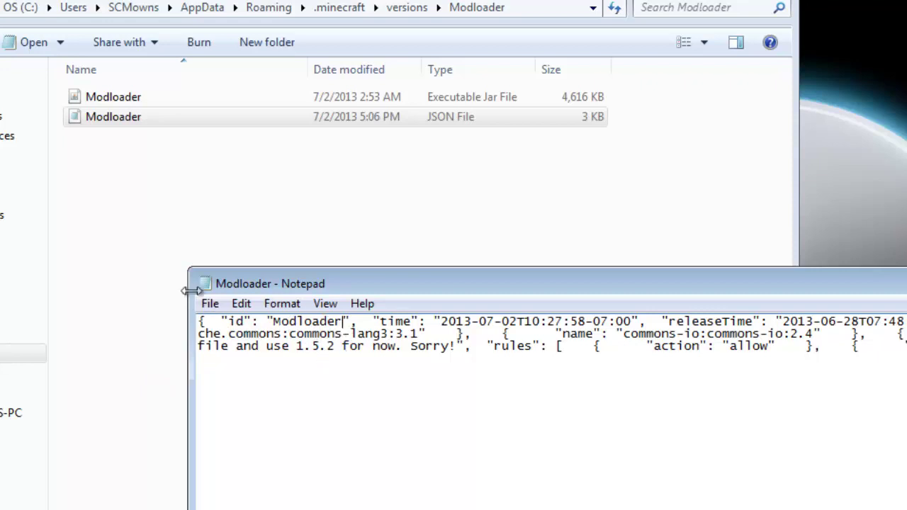
click(209, 303)
click(239, 367)
drag(274, 321, 289, 322)
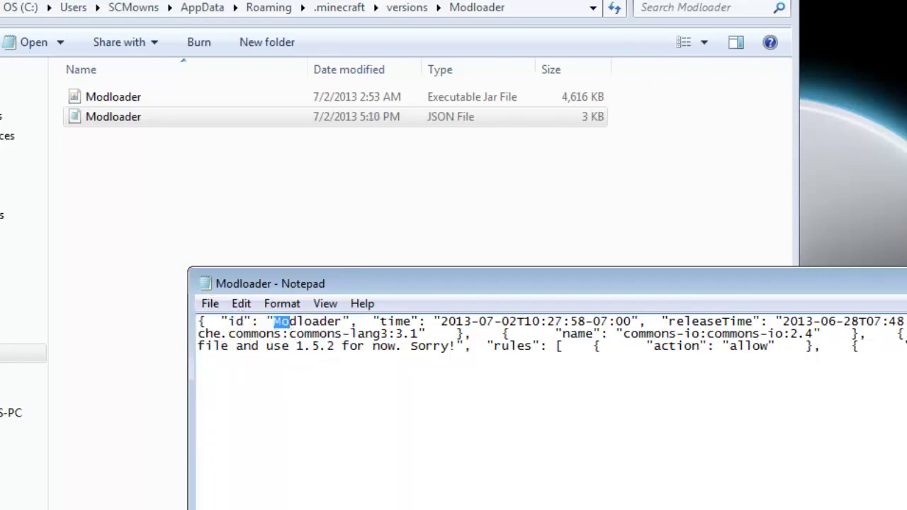
click(902, 278)
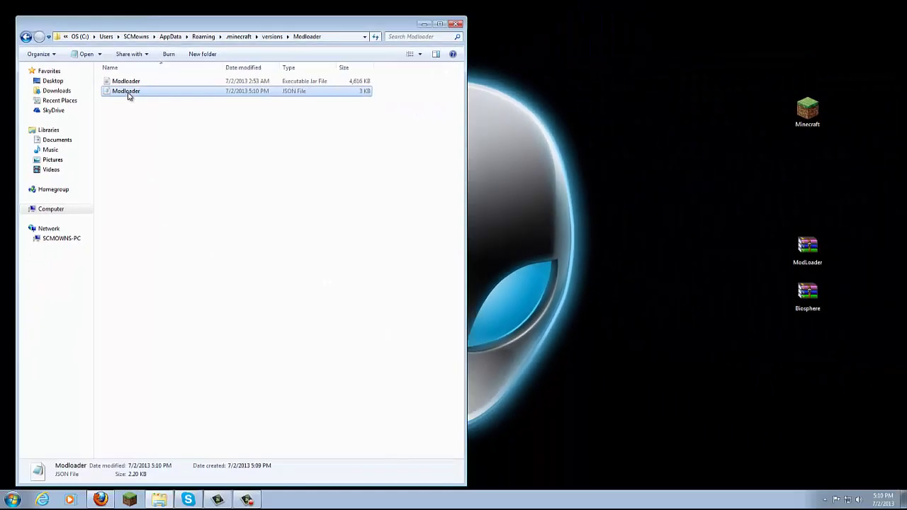
Open the Modloader jar with WinRAR archiver through Open with
click(143, 127)
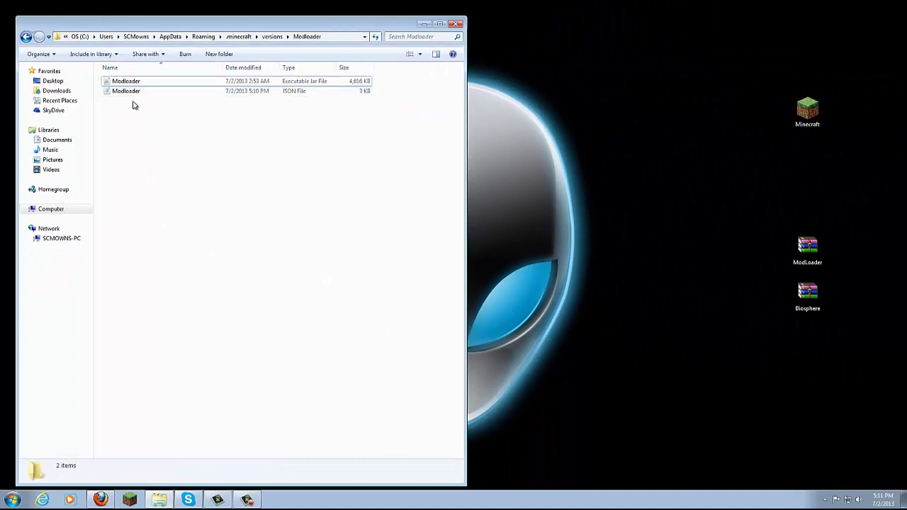
click(132, 96)
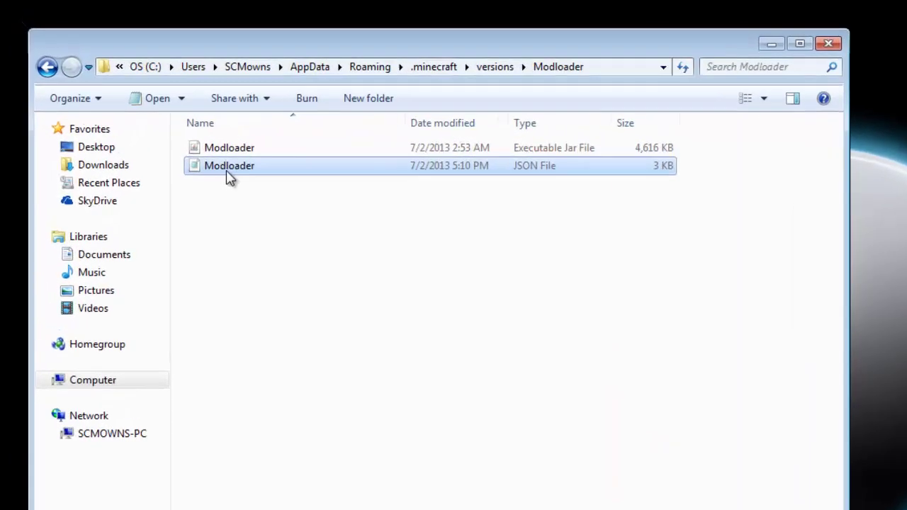
click(127, 83)
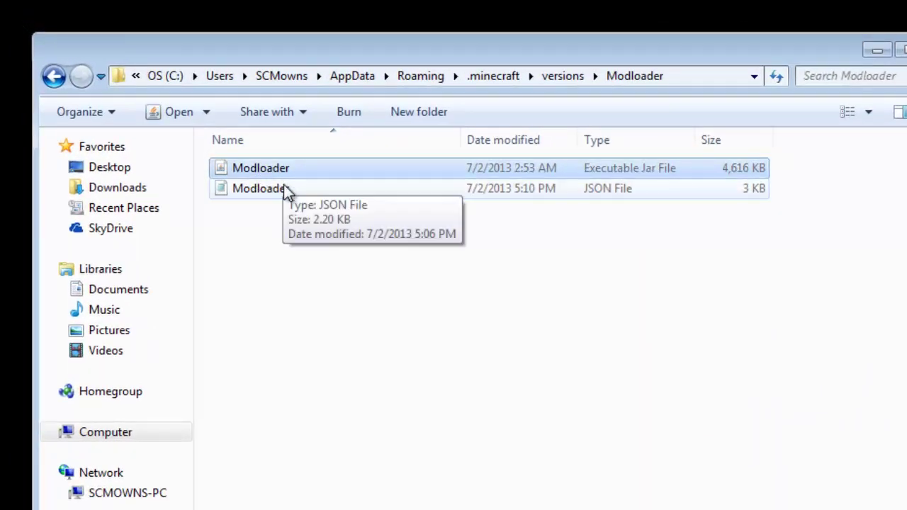
right_click(253, 170)
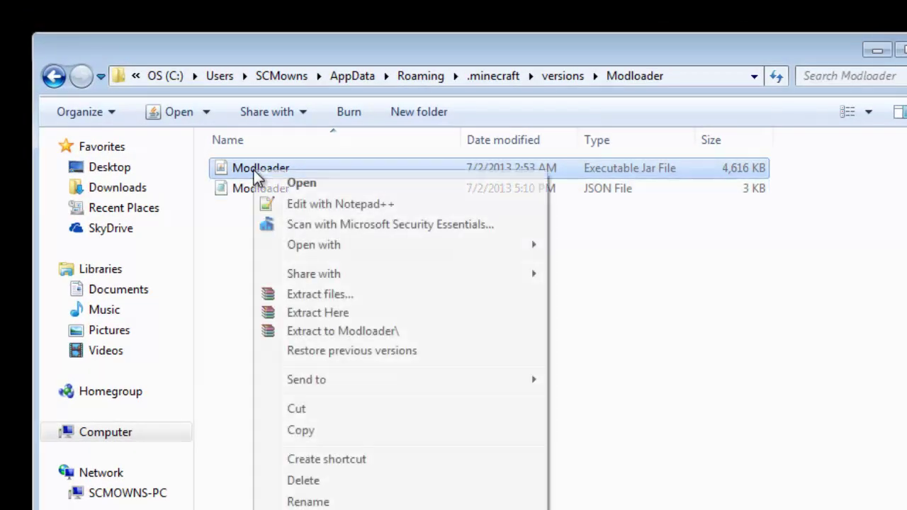
mouse_move(312, 245)
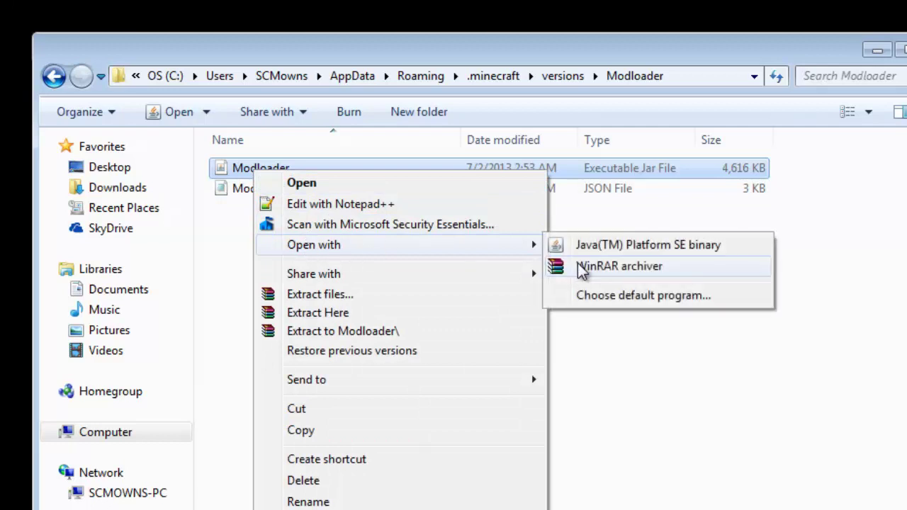
click(583, 269)
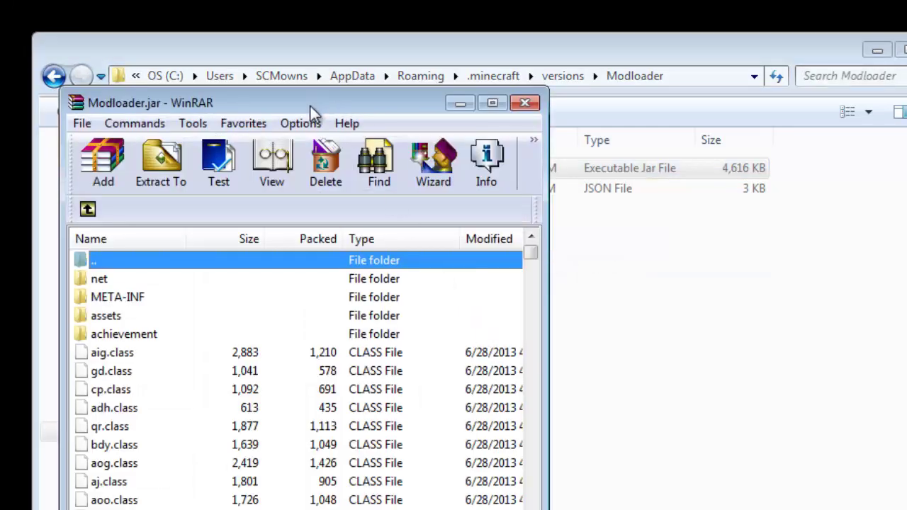
Delete the META-INF folder from Modloader.jar in WinRAR and confirm
drag(310, 105, 372, 100)
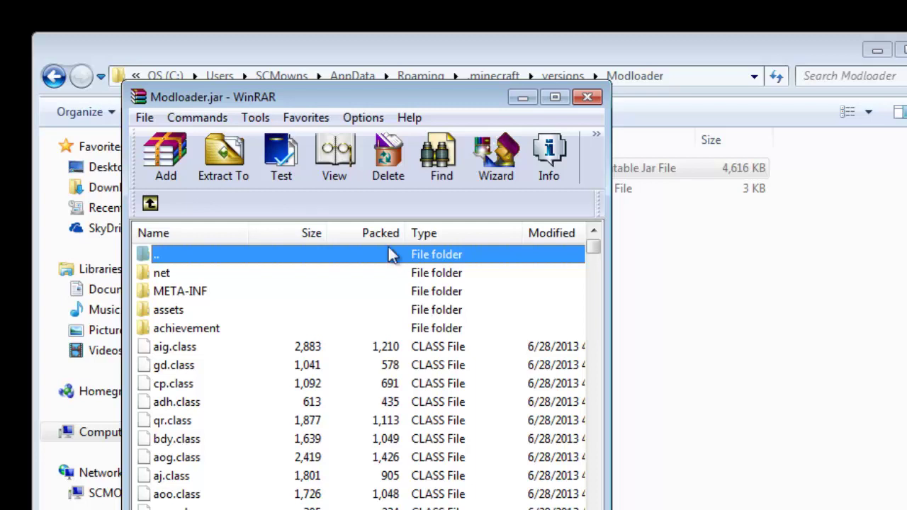
drag(376, 97, 388, 102)
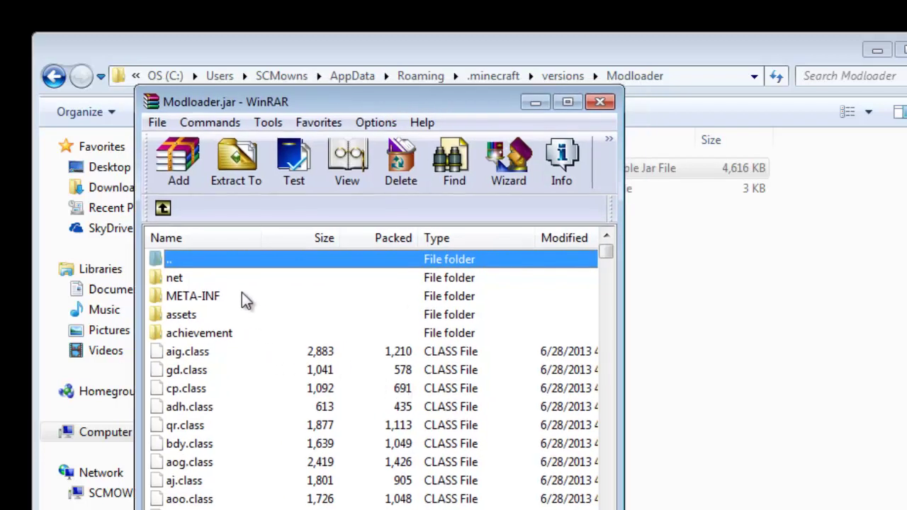
click(220, 301)
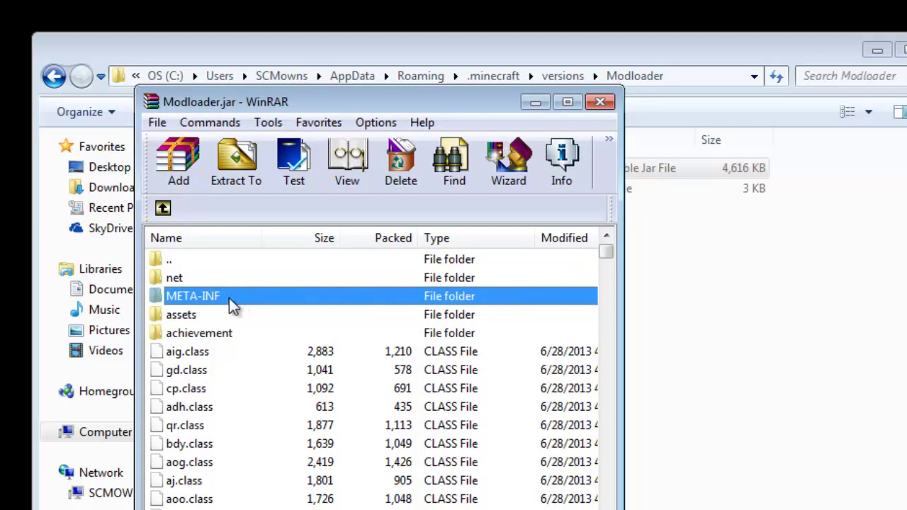
right_click(229, 297)
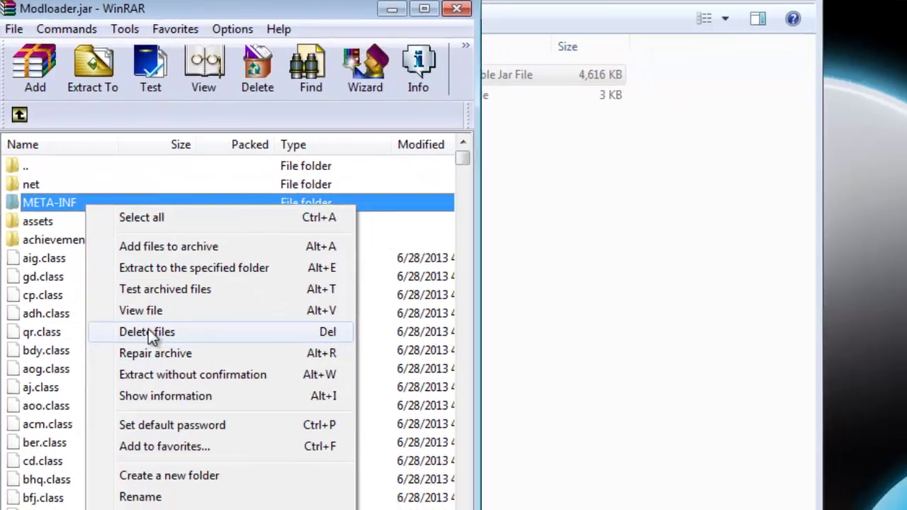
click(273, 425)
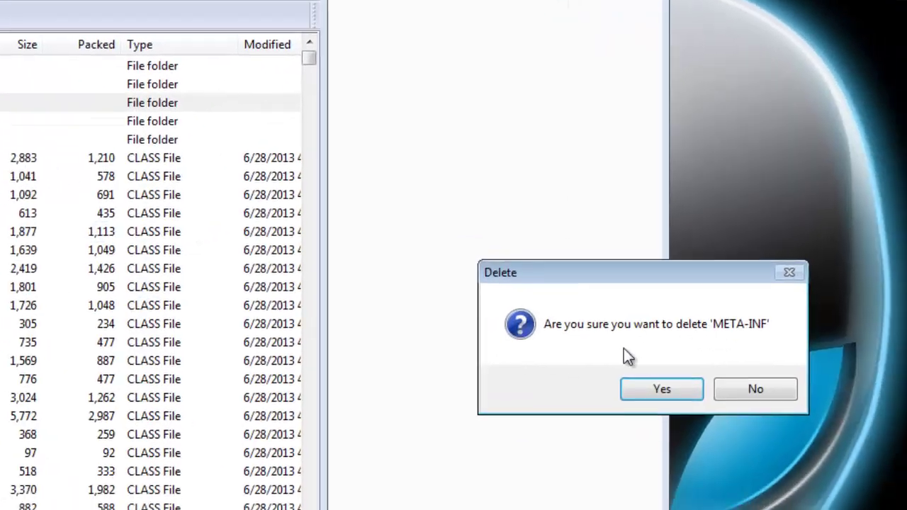
click(642, 383)
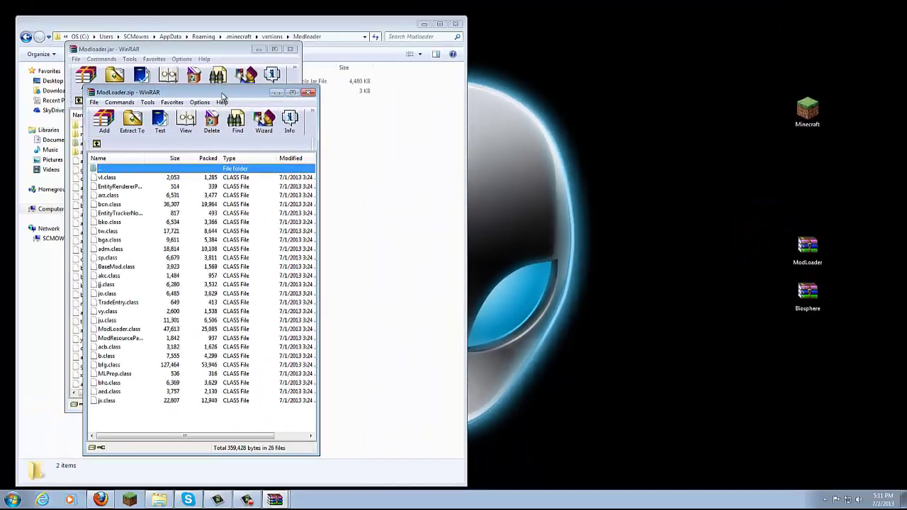
Drag the ModLoader.zip class files into Modloader.jar, confirm, and close both archive windows
drag(29, 21, 578, 0)
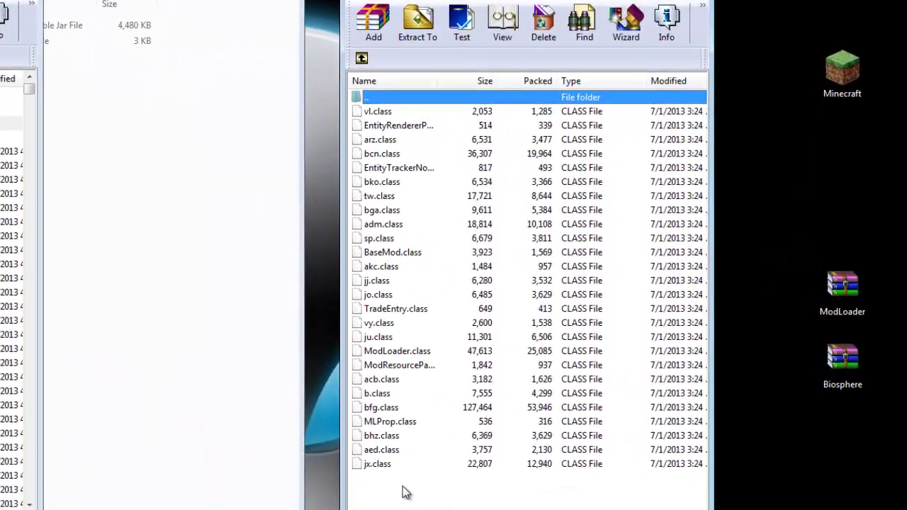
drag(474, 452, 0, 317)
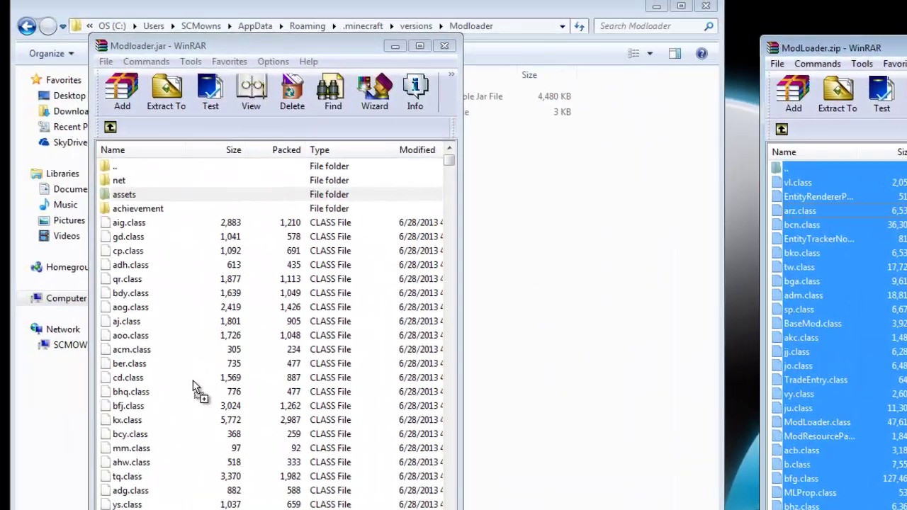
drag(193, 389, 193, 383)
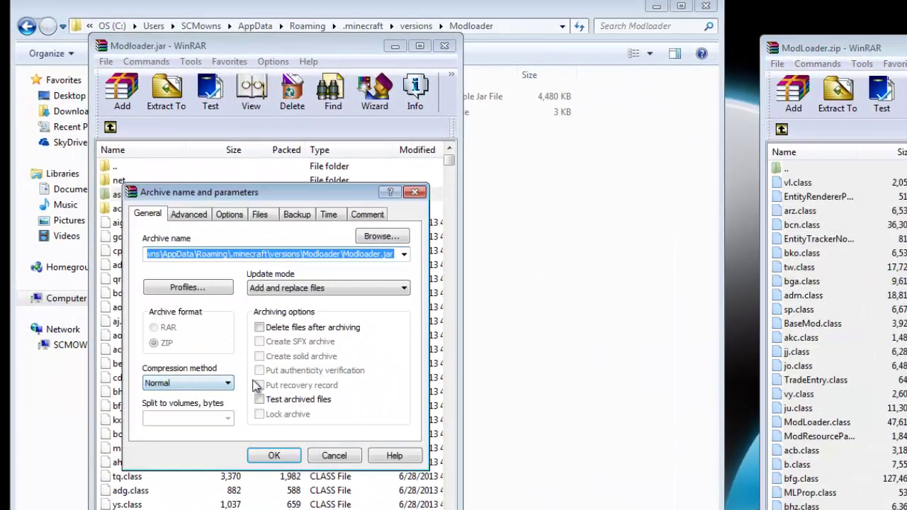
click(275, 457)
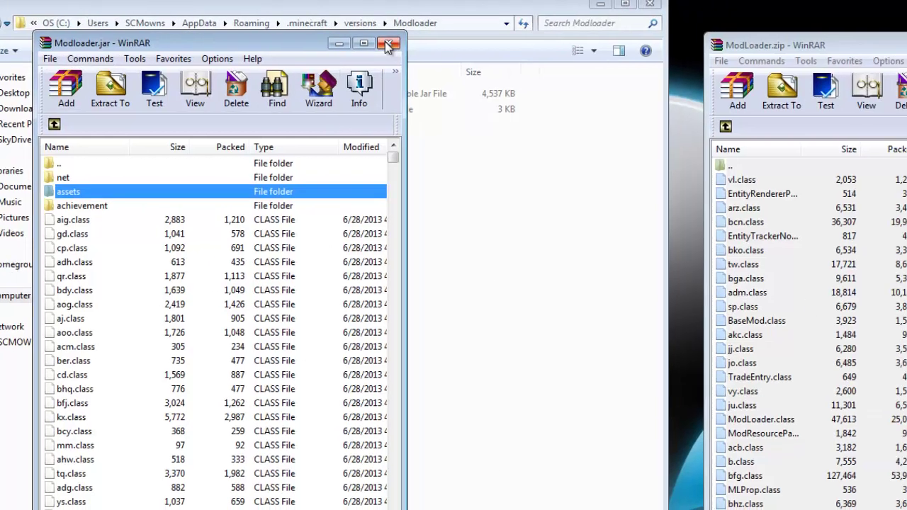
click(444, 46)
click(850, 34)
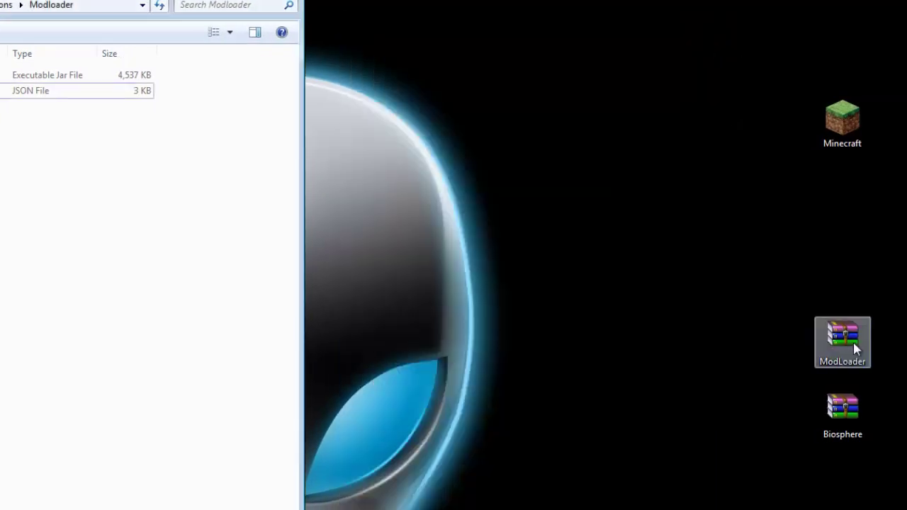
Create an empty folder named mods beside the Modloader jar and JSON in versions\Modloader
drag(841, 339, 670, 342)
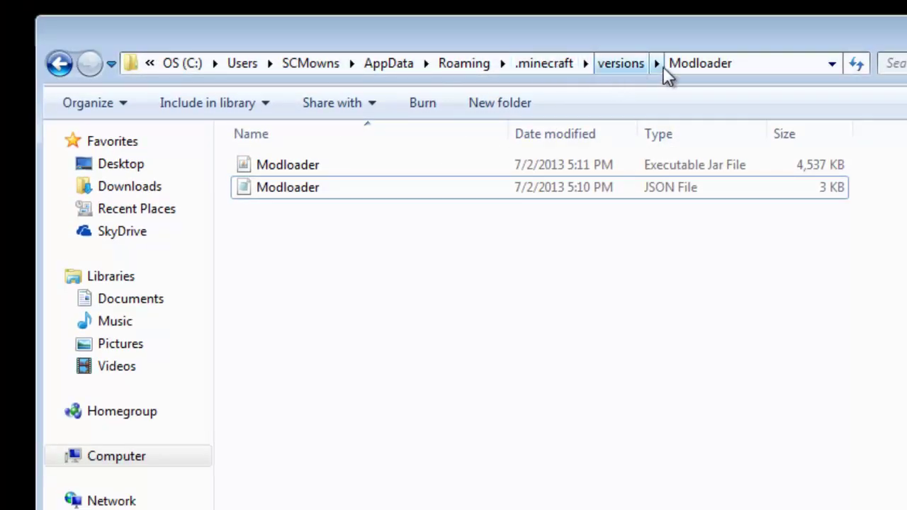
click(485, 106)
text(mods)
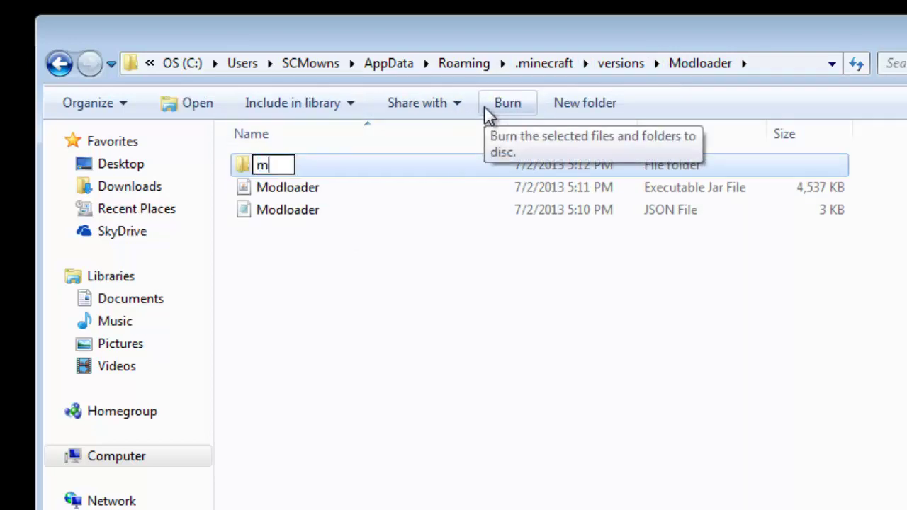
key(Return)
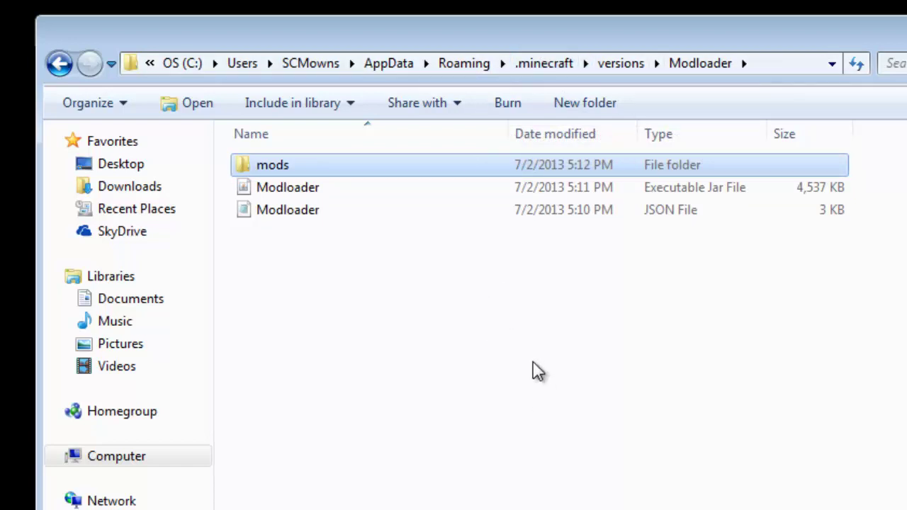
click(368, 268)
click(292, 167)
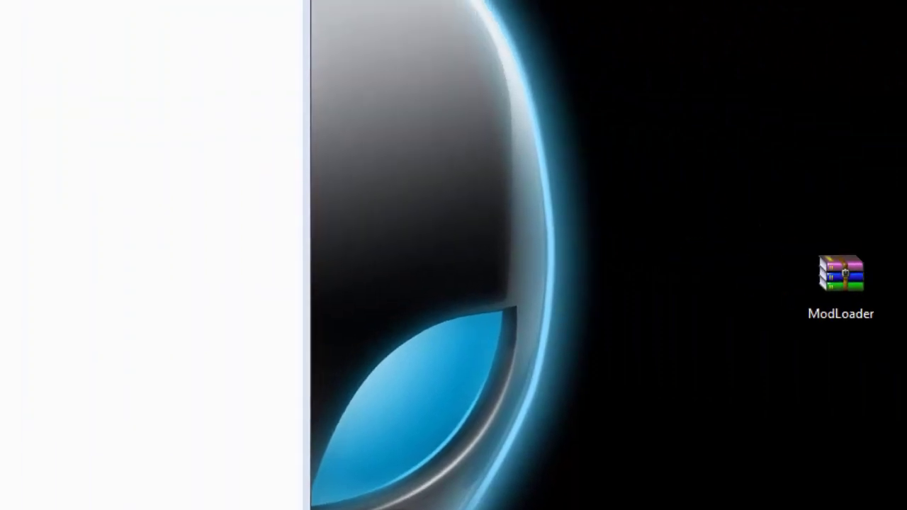
Move the Biosphere.zip archive from the desktop into the mods folder
drag(768, 256, 270, 333)
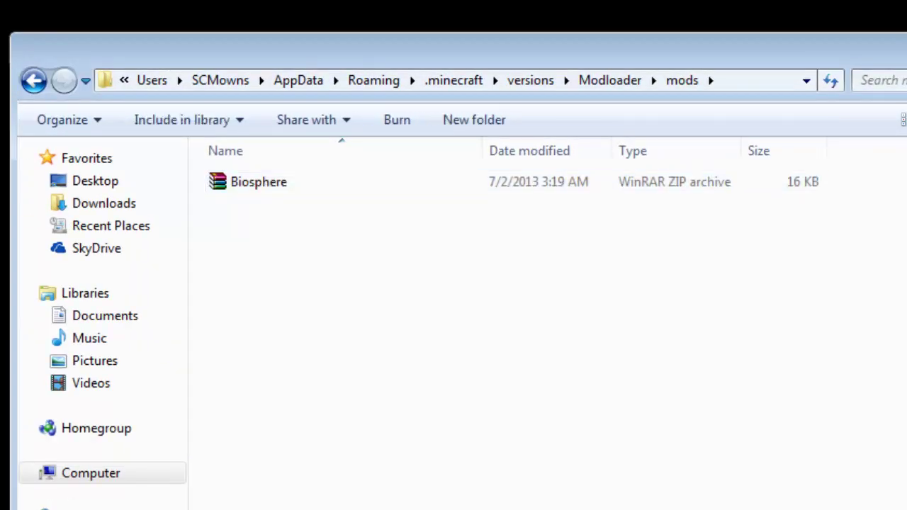
click(34, 80)
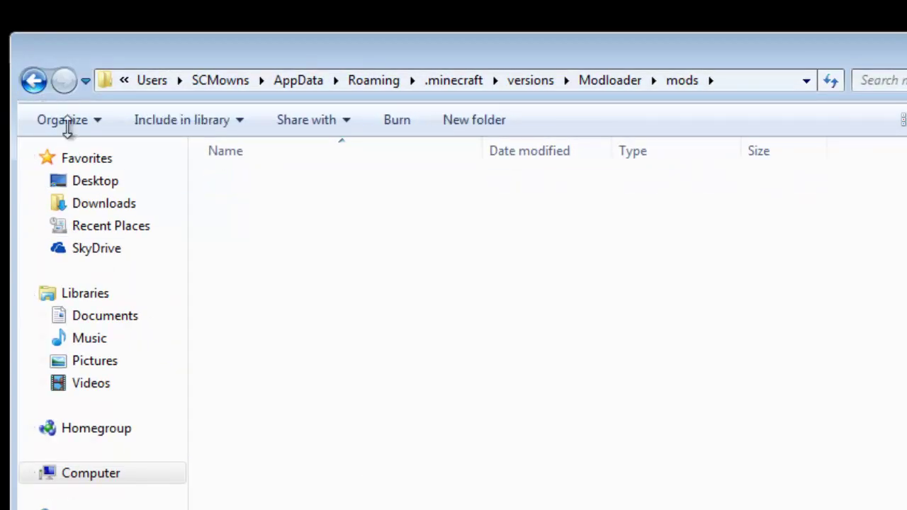
click(251, 207)
click(260, 228)
click(255, 185)
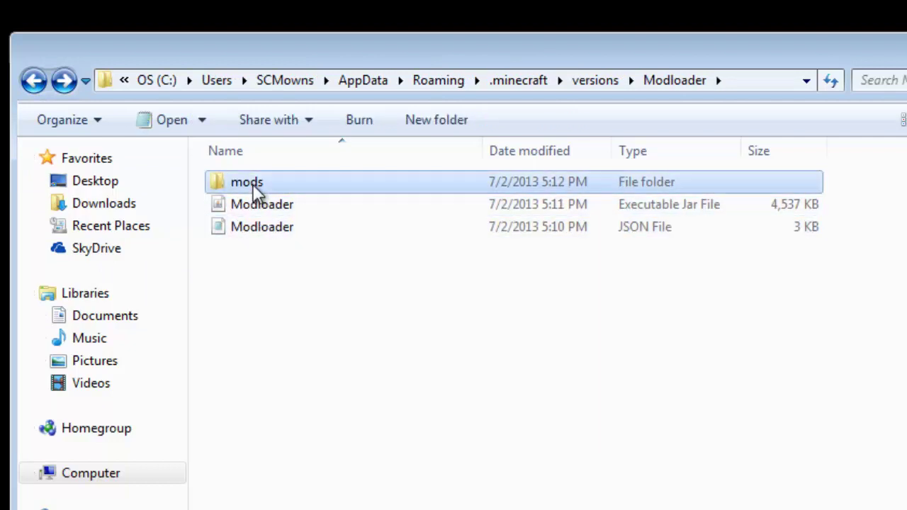
click(318, 347)
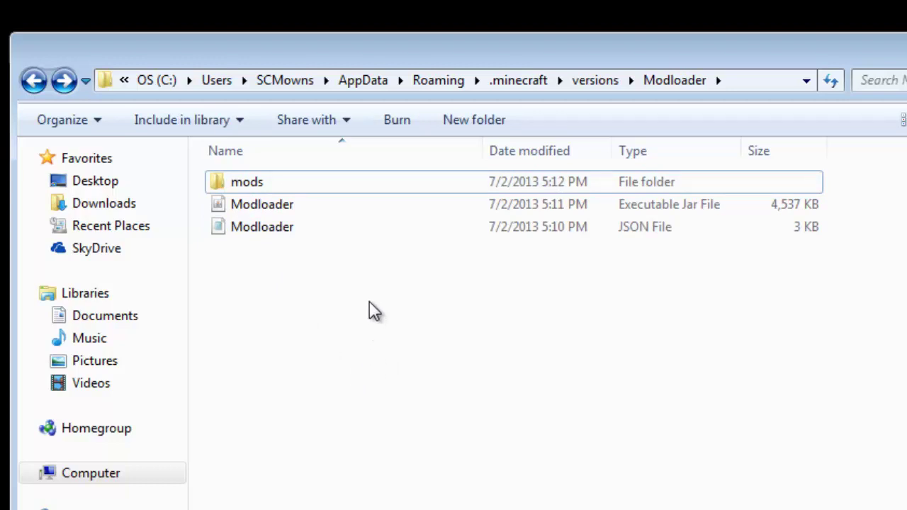
Open the mods folder to confirm the 16 KB Biosphere archive is inside, then return to Modloader
click(290, 186)
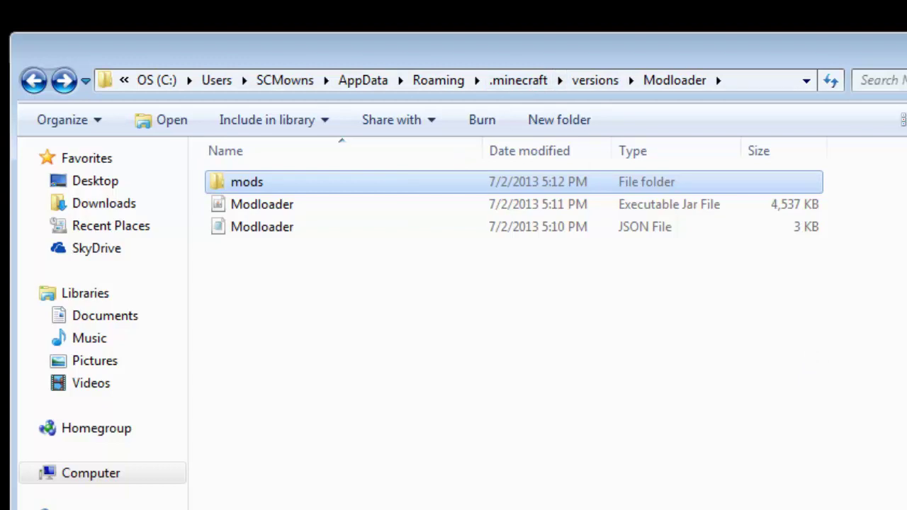
click(443, 355)
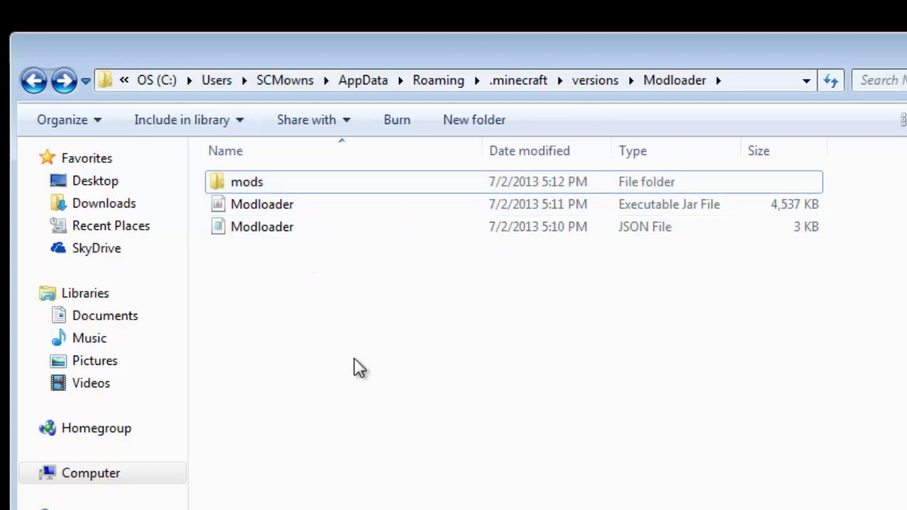
double_click(263, 182)
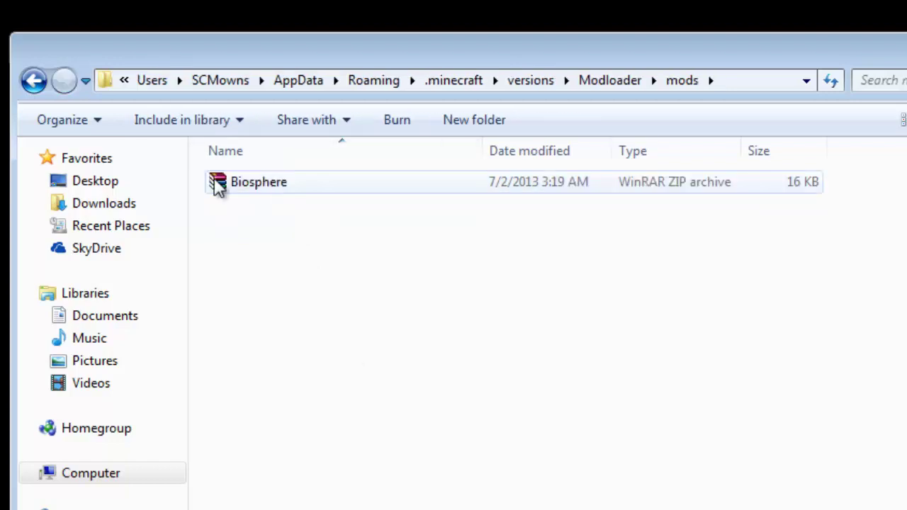
click(44, 82)
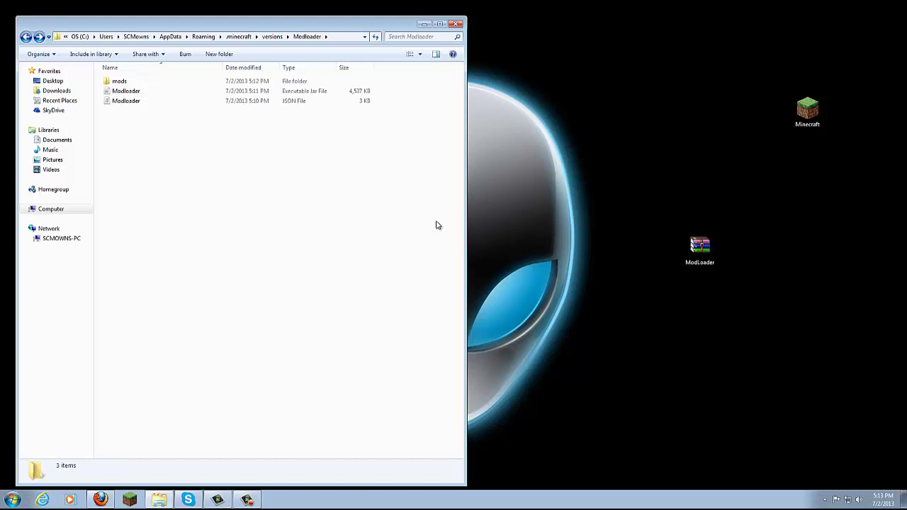
Start the Minecraft Launcher and create a new profile named 'Modloader Mods'
double_click(785, 112)
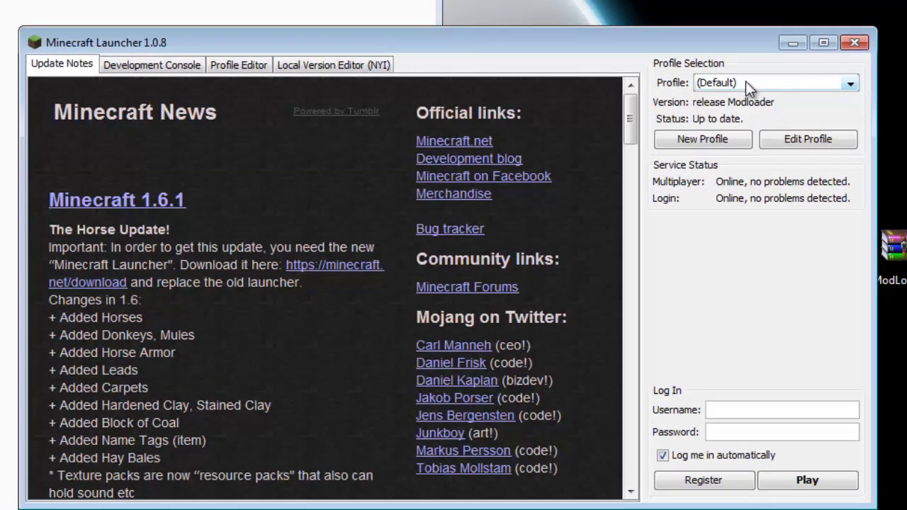
click(697, 143)
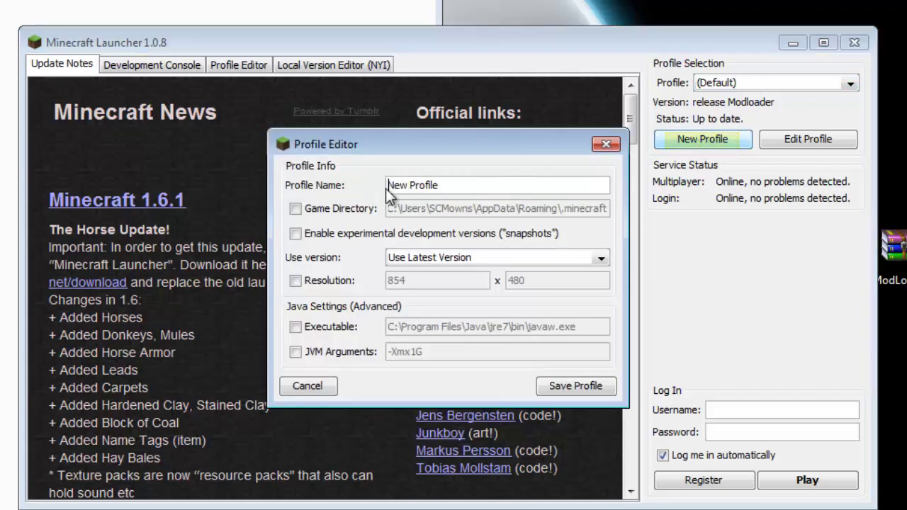
drag(452, 186, 361, 189)
text(Mod)
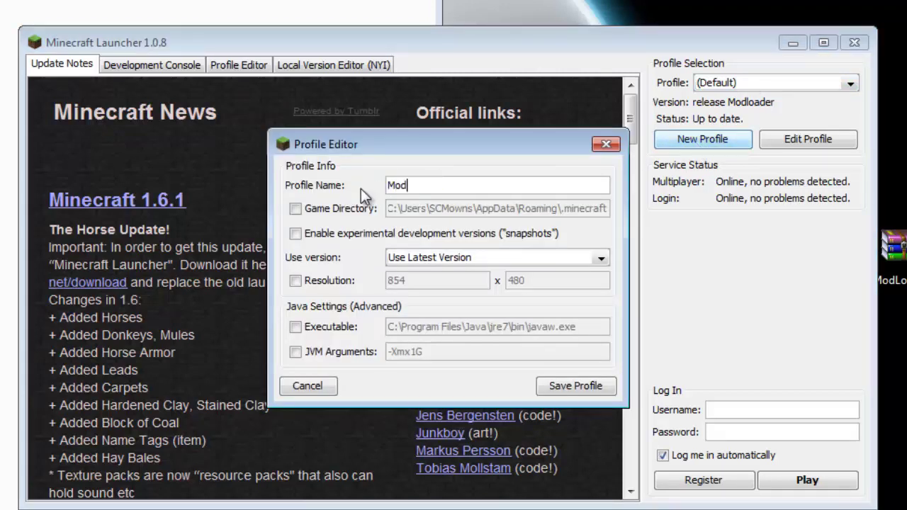
text(loader Mods)
Set the profile's version to release Modloader, leaving custom resolution off
click(509, 260)
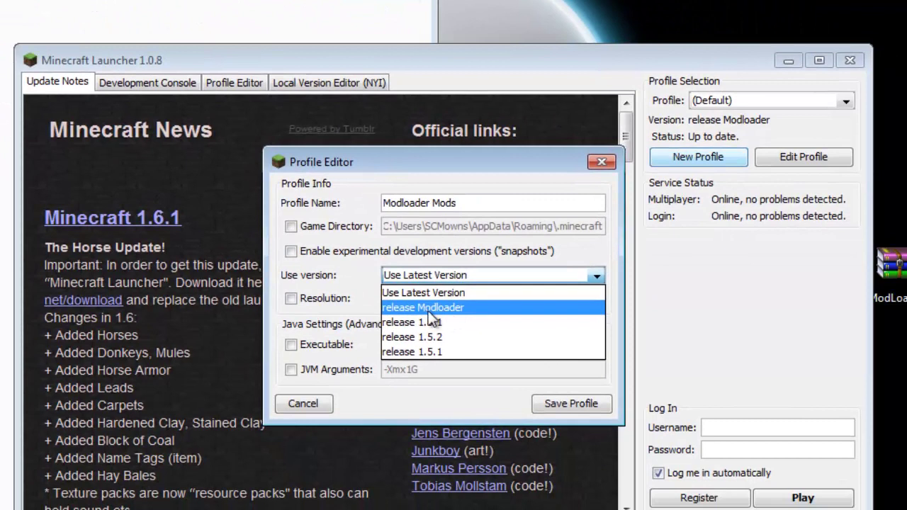
click(429, 310)
click(440, 278)
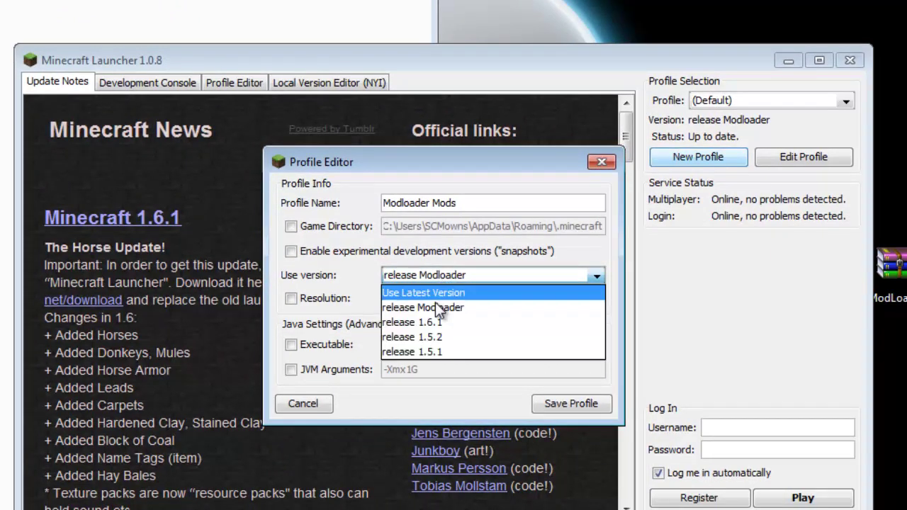
click(444, 308)
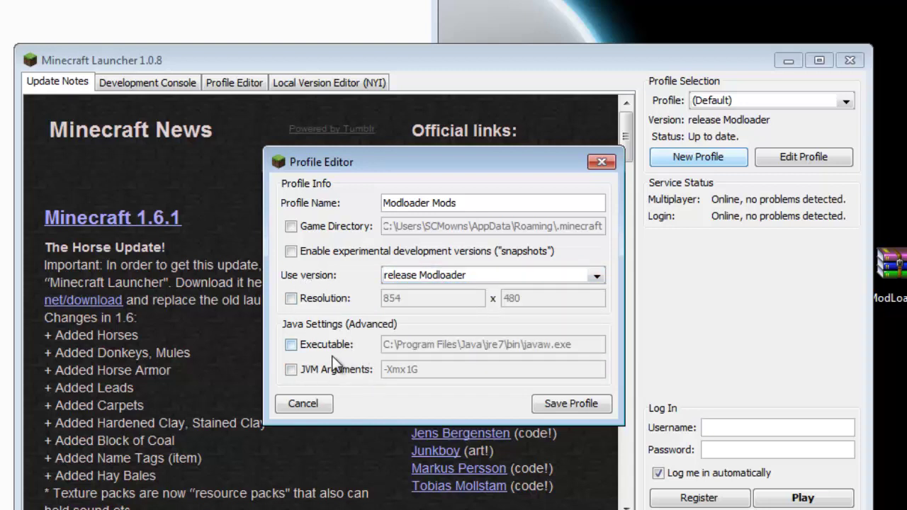
click(333, 300)
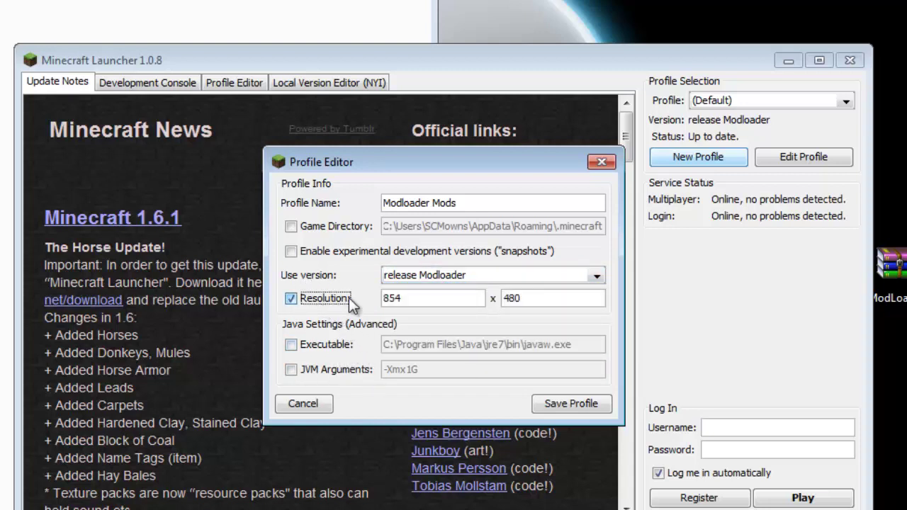
click(319, 300)
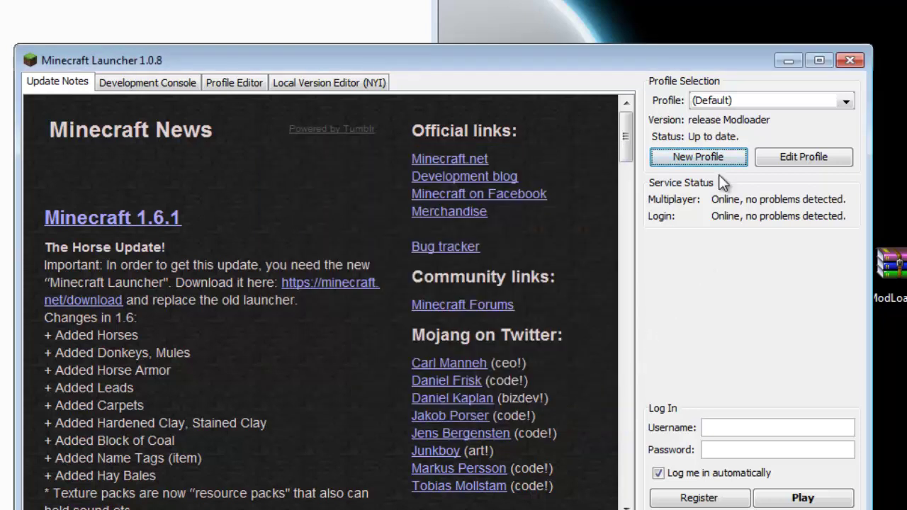
Choose the Modloader Mods profile, log in with the account username and password, and play
click(745, 100)
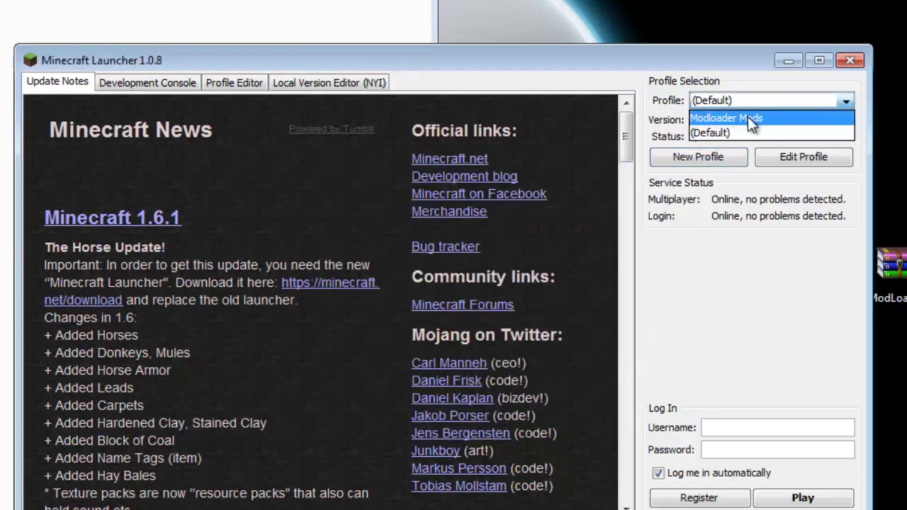
click(748, 117)
click(756, 428)
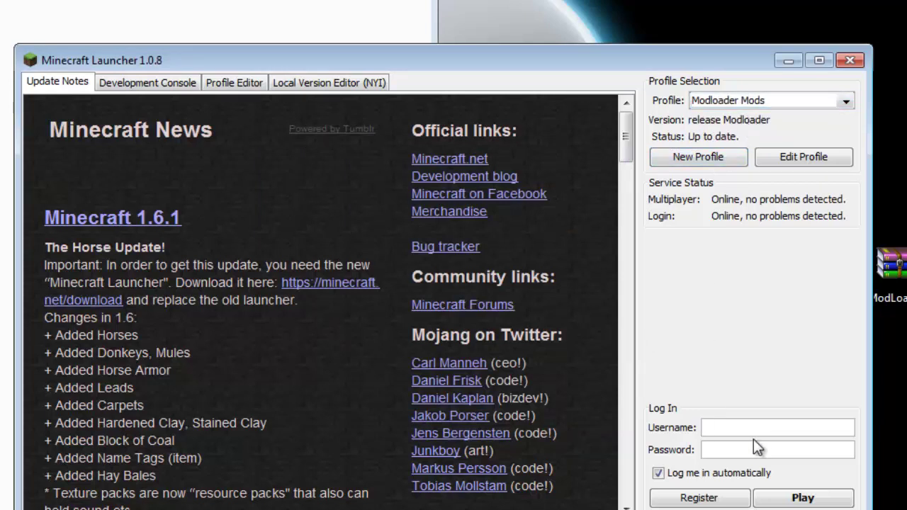
text(SdogS)
click(762, 444)
text(•••••••••)
key(BackSpace)
key(BackSpace)
key(BackSpace)
key(BackSpace)
key(BackSpace)
key(BackSpace)
key(BackSpace)
key(BackSpace)
key(BackSpace)
text(••••••••••••)
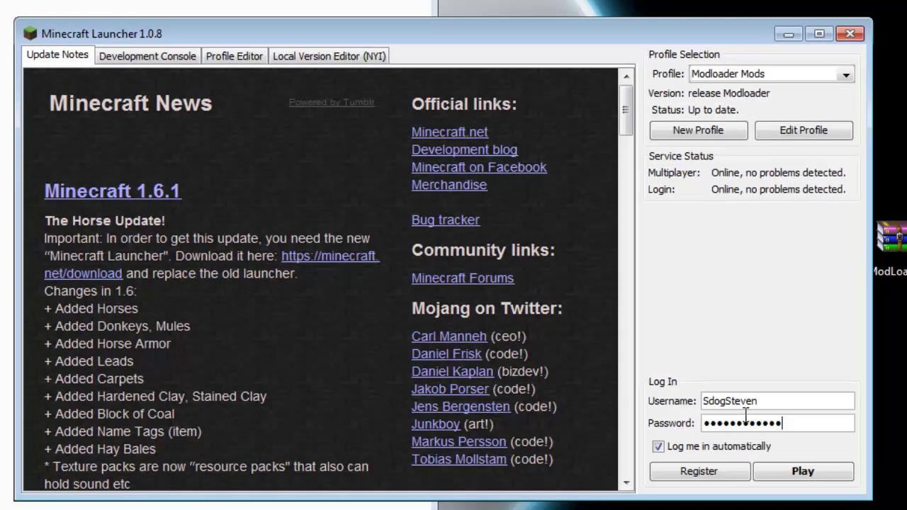
click(796, 472)
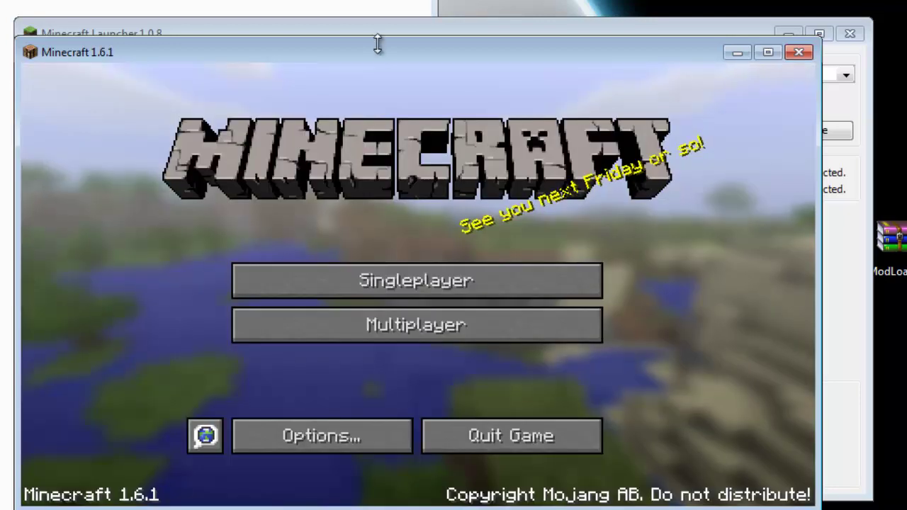
Create a new singleplayer world with World Type set to generator.biosphere
drag(375, 42, 375, 0)
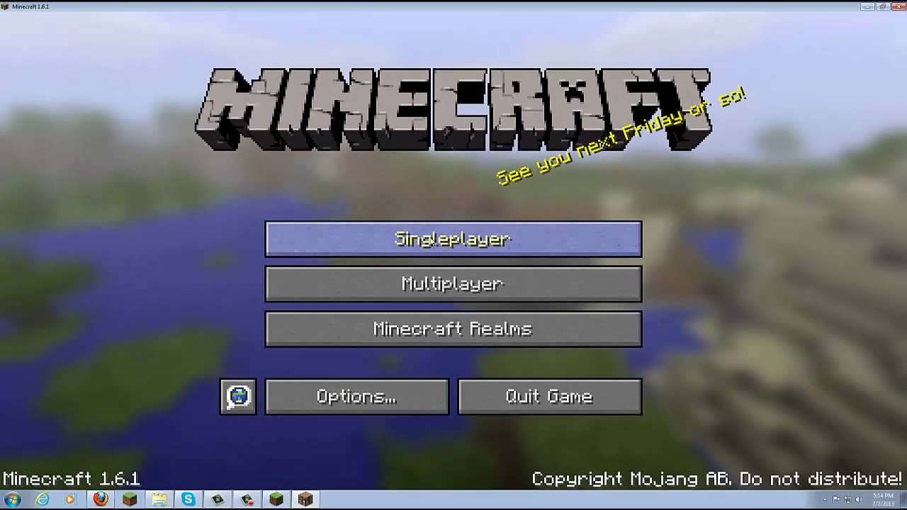
click(431, 239)
click(546, 413)
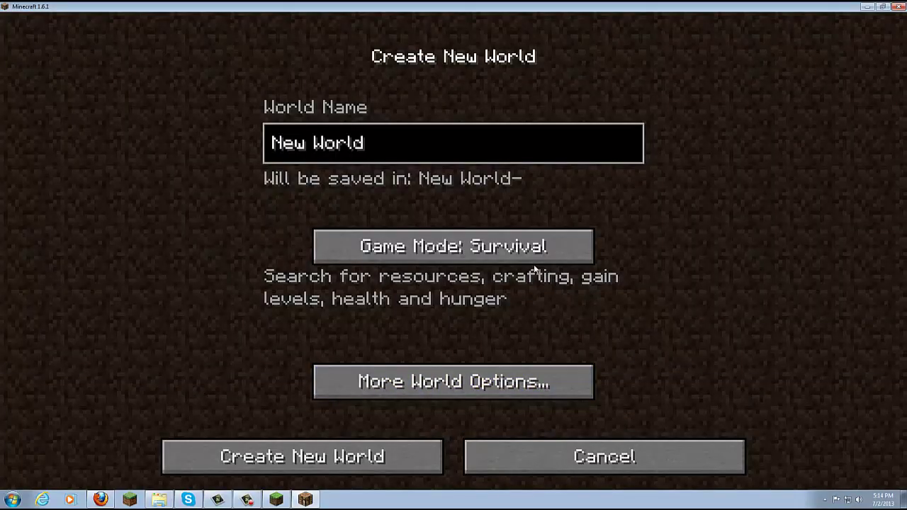
click(441, 385)
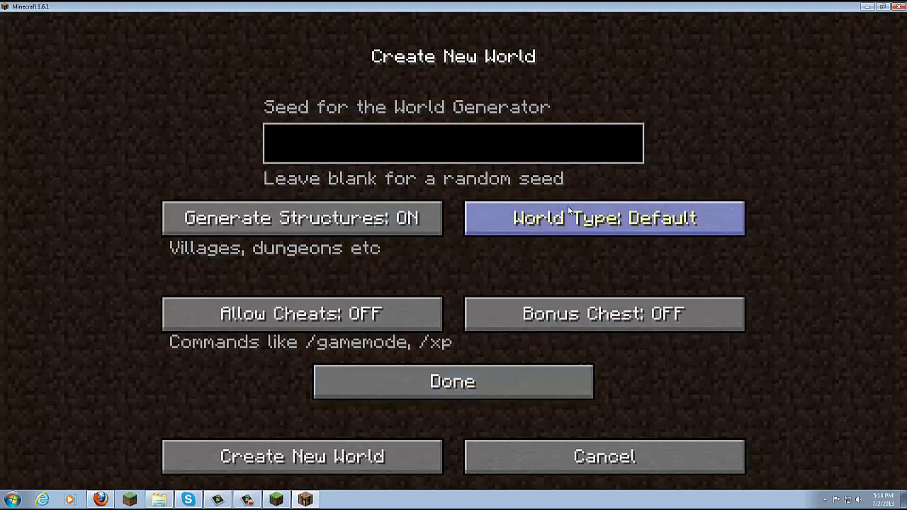
click(560, 222)
click(560, 223)
click(560, 223)
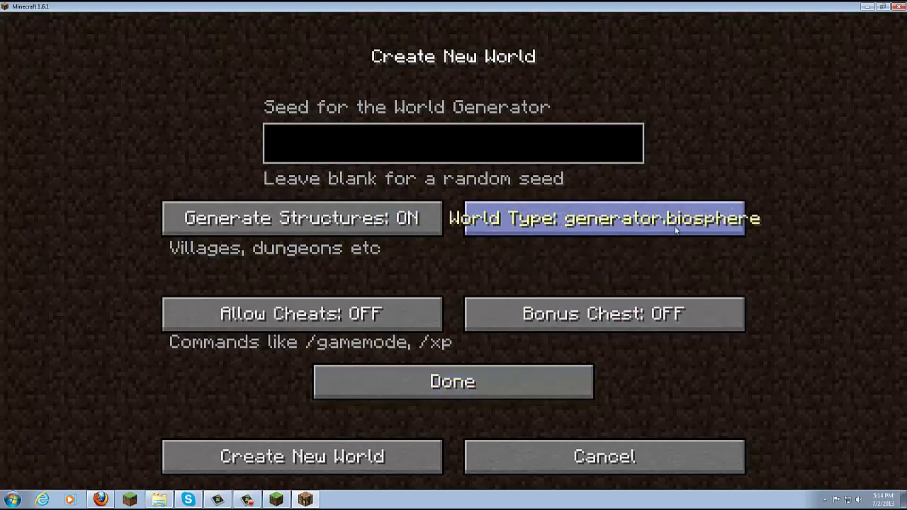
click(352, 453)
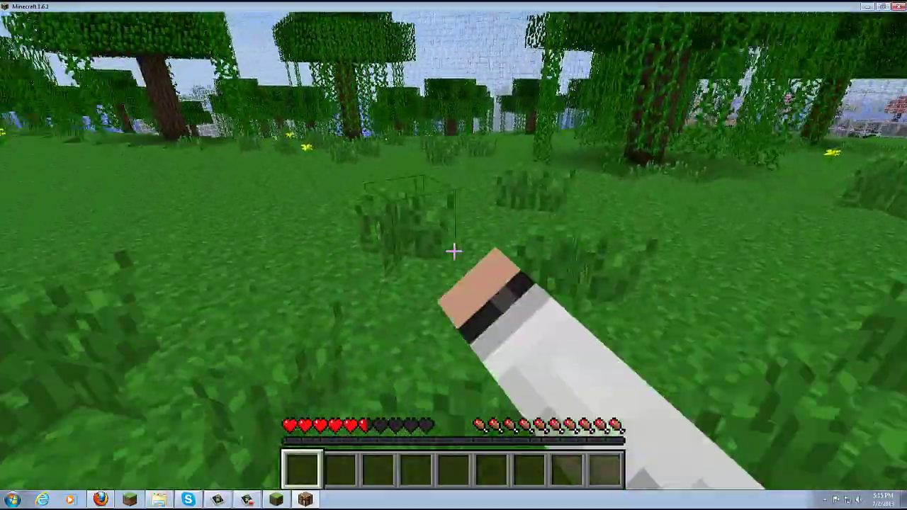
Break the tall grass ahead and walk forward through the domed forest
click(454, 251)
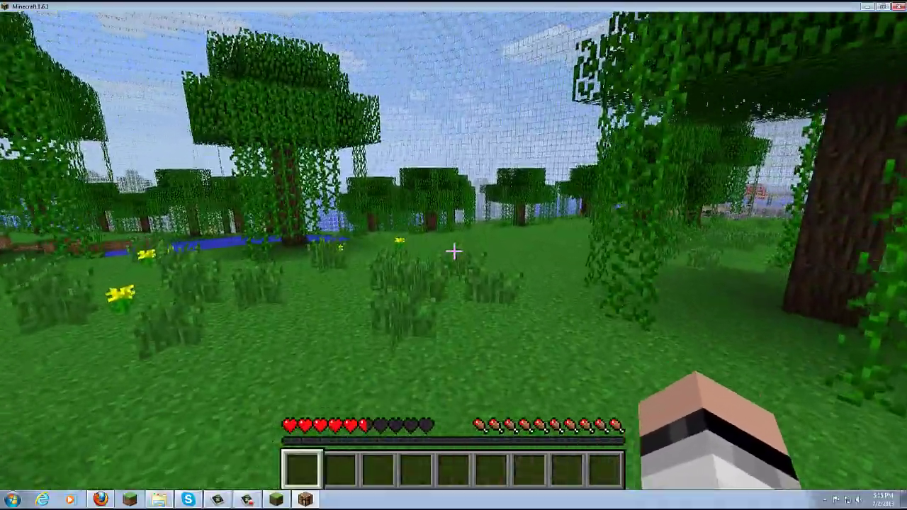
key(w)
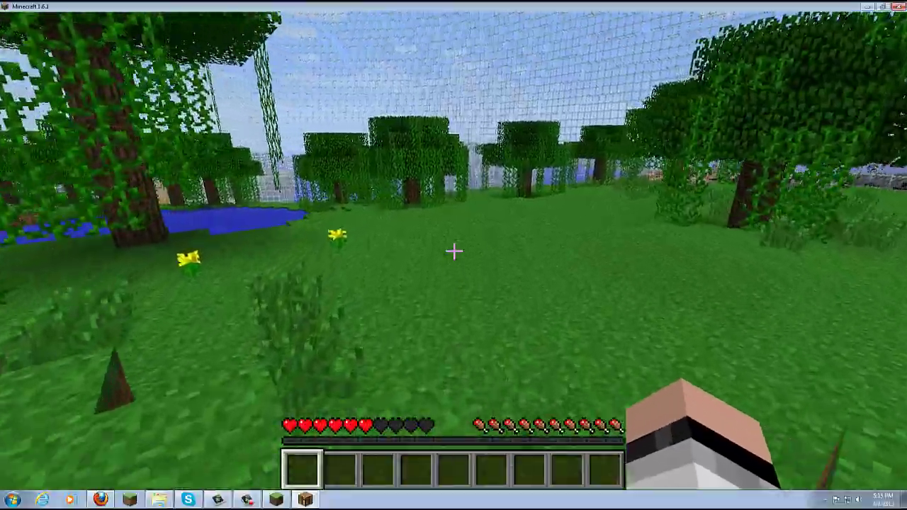